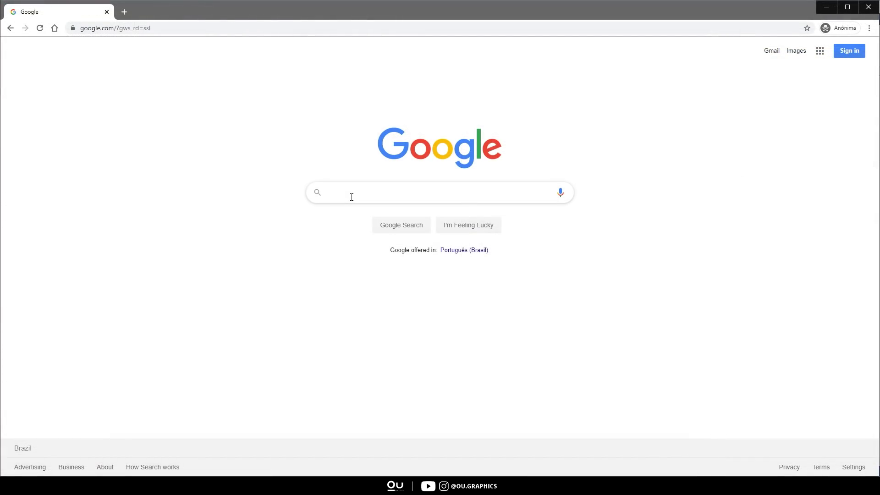
Search Google Images for "ivy leaf png" and open the single green leaf result from nicepng.com
{"action": "left_click", "coordinate": [356, 194]}
{"action": "type", "text": "ivy pla"}
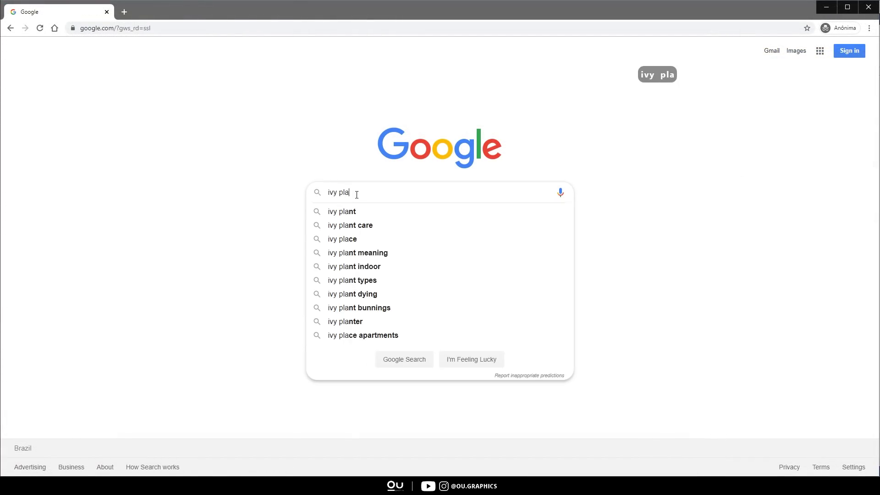
{"action": "key", "text": "BackSpace"}
{"action": "key", "text": "BackSpace"}
{"action": "type", "text": "l"}
{"action": "key", "text": "BackSpace"}
{"action": "key", "text": "BackSpace"}
{"action": "type", "text": "leaf png"}
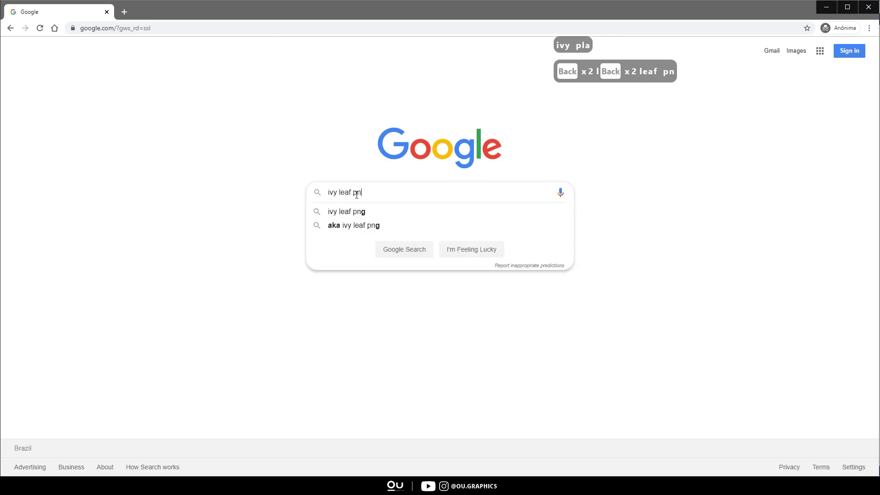
{"action": "key", "text": "Return"}
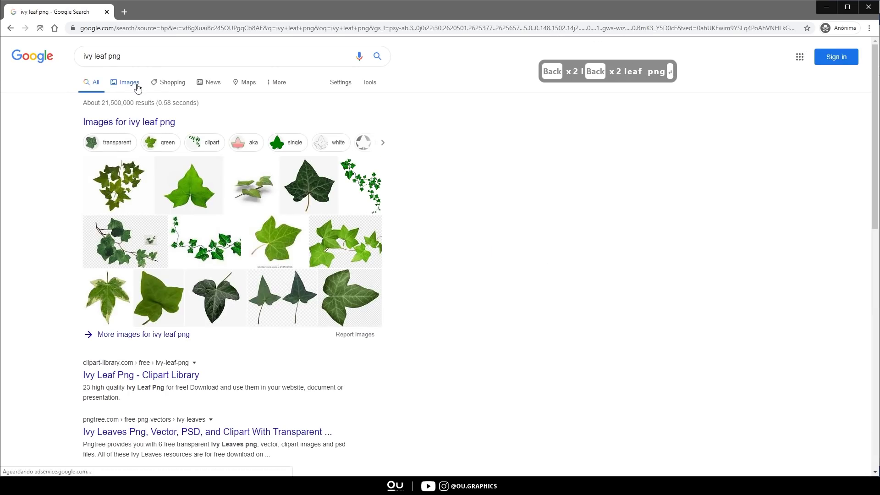
{"action": "left_click", "coordinate": [135, 87]}
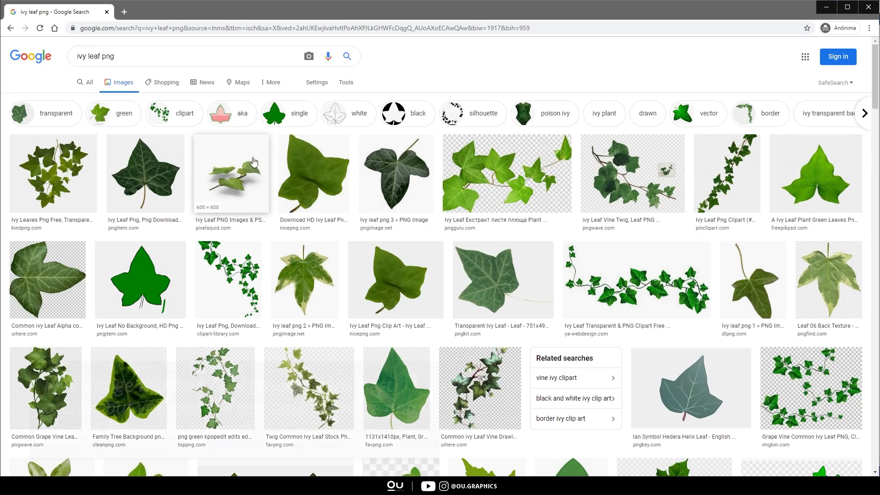
{"action": "left_click", "coordinate": [305, 169]}
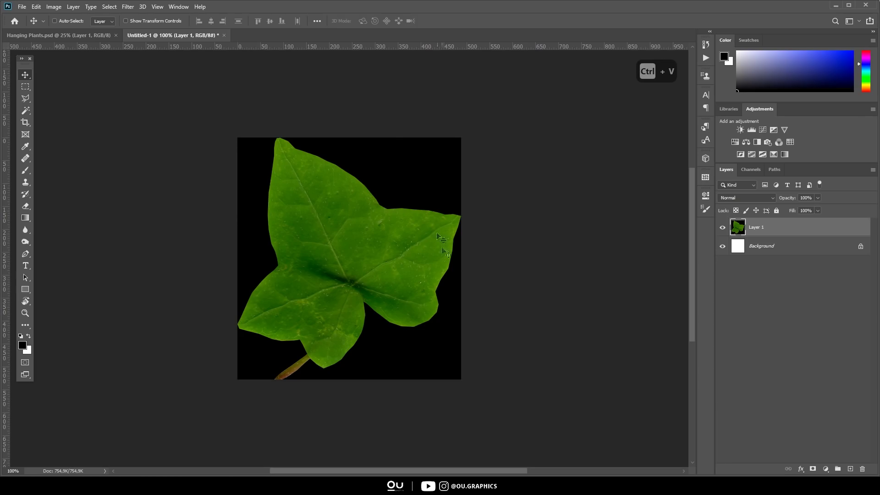
In Photoshop, select the black background around the pasted ivy leaf with the Magic Wand and delete it
{"action": "key", "text": "w"}
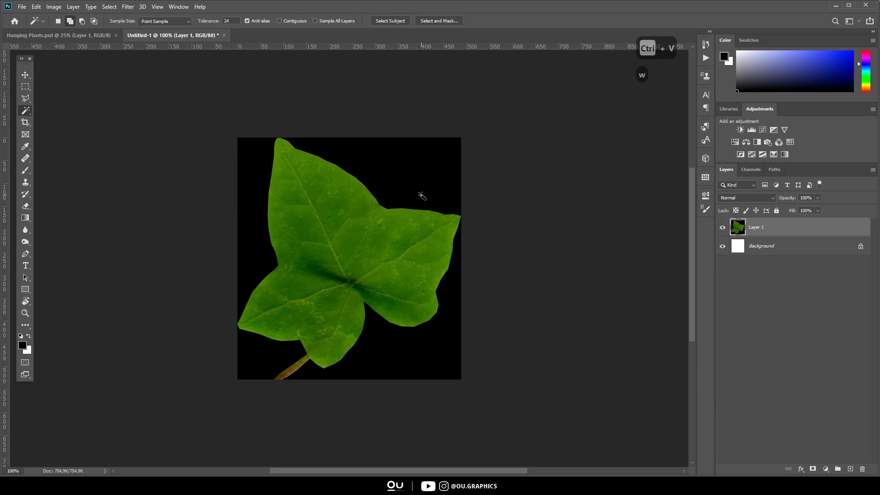
{"action": "left_click", "coordinate": [422, 198]}
{"action": "key", "text": "Delete"}
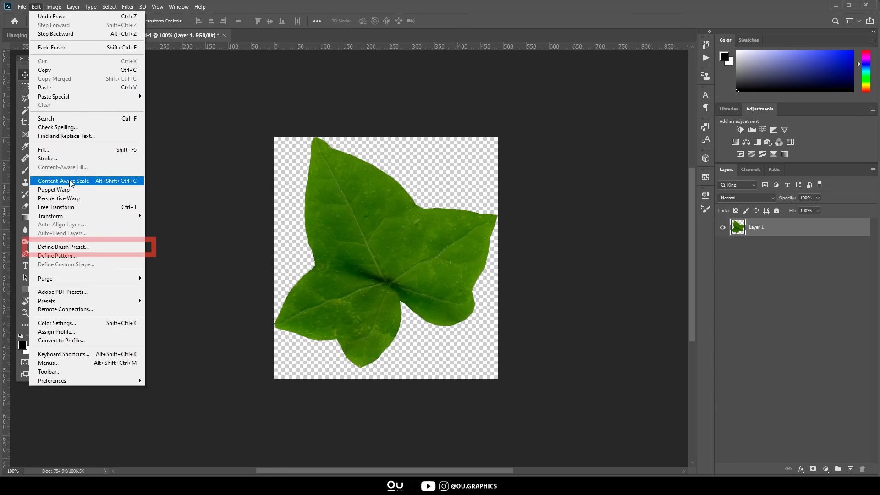
Define the cut-out leaf as a brush preset named "Ivy Leaf"
{"action": "left_click", "coordinate": [71, 250]}
{"action": "type", "text": "Ivy Leaf"}
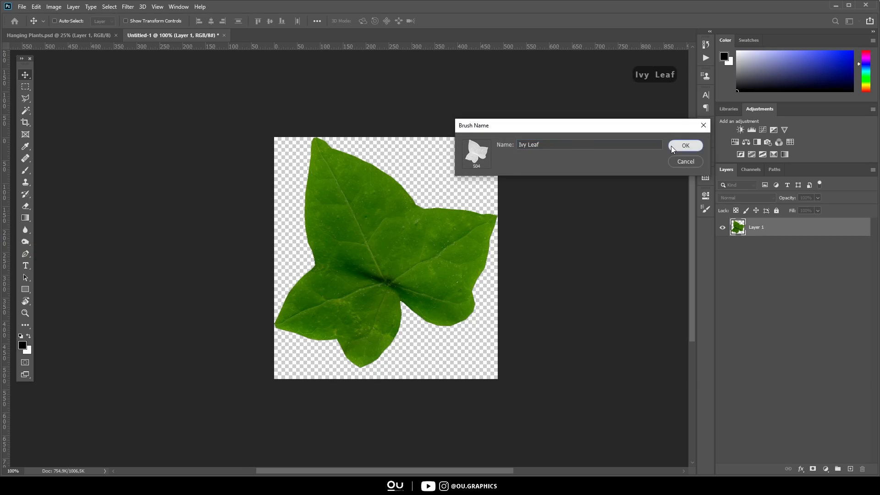
{"action": "left_click", "coordinate": [685, 145]}
Test the new leaf brush by stamping seven small leaves on the transparent area beside the leaf's upper edge
{"action": "key", "text": "b"}
{"action": "scroll", "coordinate": [387, 174], "scroll_direction": "up", "scroll_amount": 5}
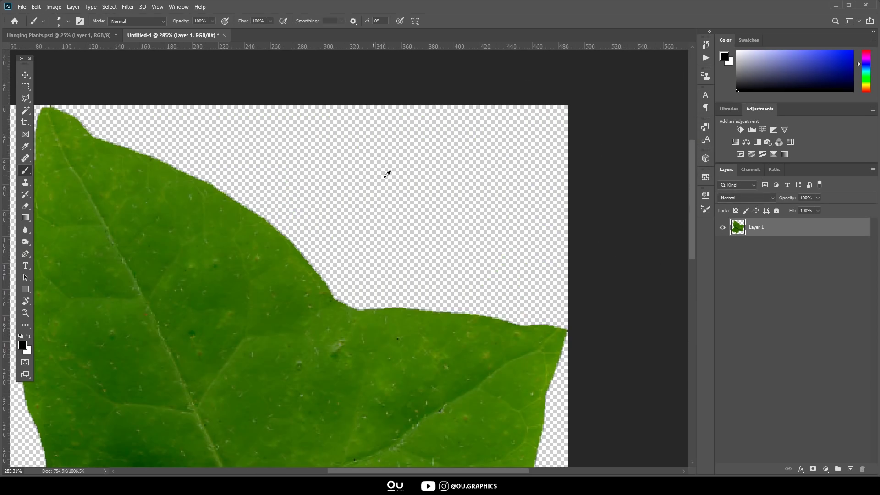
{"action": "left_click", "coordinate": [326, 186]}
{"action": "left_click", "coordinate": [417, 169]}
{"action": "left_click", "coordinate": [435, 241]}
{"action": "left_click", "coordinate": [390, 254]}
{"action": "left_click", "coordinate": [348, 248]}
{"action": "left_click", "coordinate": [531, 209]}
{"action": "left_click", "coordinate": [506, 147]}
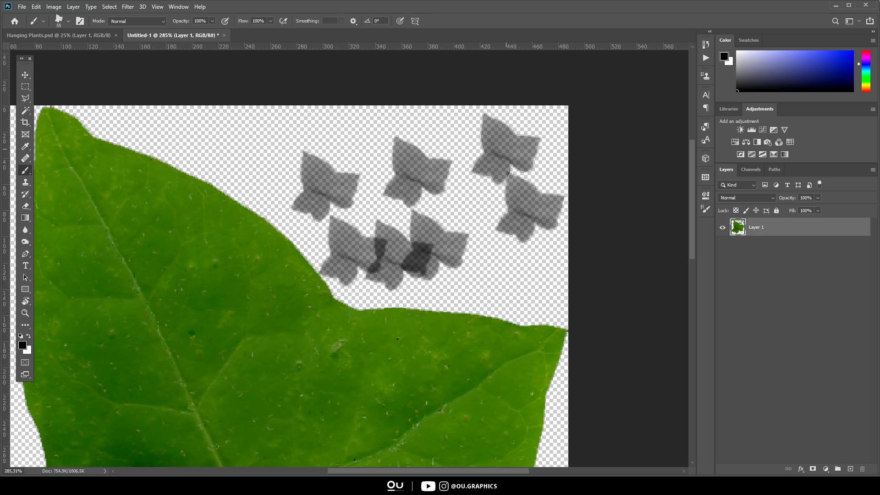
Add a new layer beneath the leaf layer and fill it with white
{"action": "left_click", "coordinate": [849, 468], "text": "ctrl"}
{"action": "key", "text": "x"}
{"action": "key", "text": "alt+BackSpace"}
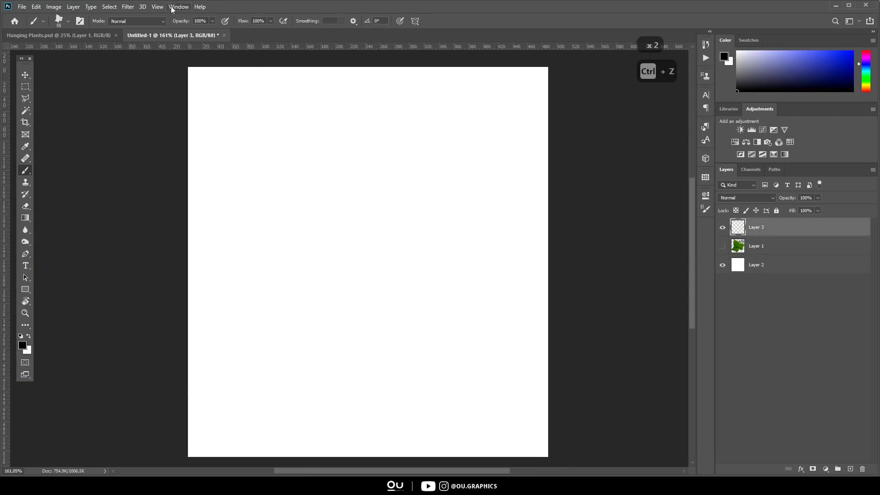
Open the Brush Settings and set the leaf brush's spacing to 87%
{"action": "left_click", "coordinate": [178, 7]}
{"action": "left_click", "coordinate": [231, 91]}
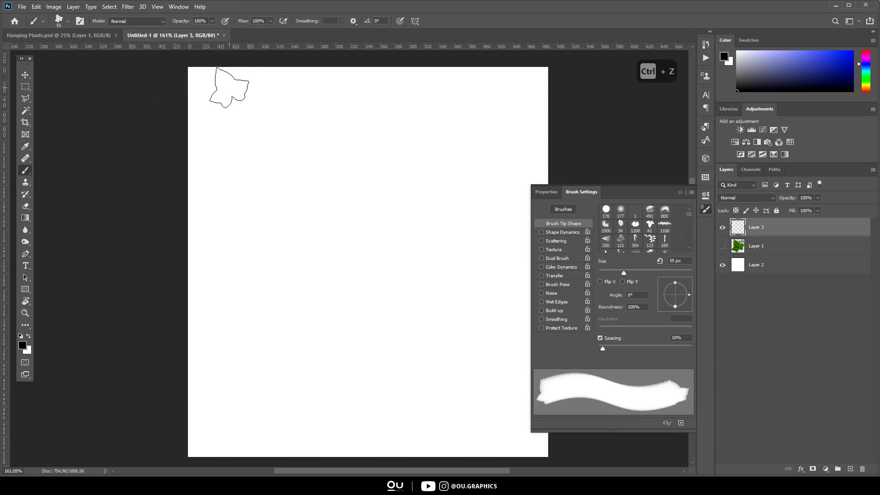
{"action": "mouse_move", "coordinate": [618, 347]}
{"action": "left_mouse_down"}
{"action": "mouse_move", "coordinate": [607, 348]}
{"action": "mouse_move", "coordinate": [639, 347]}
{"action": "left_mouse_up"}
Enable Shape Dynamics with Size Jitter 64%, Minimum Diameter 34%, Angle Jitter 20% and Roundness Jitter 60%
{"action": "left_click", "coordinate": [543, 233]}
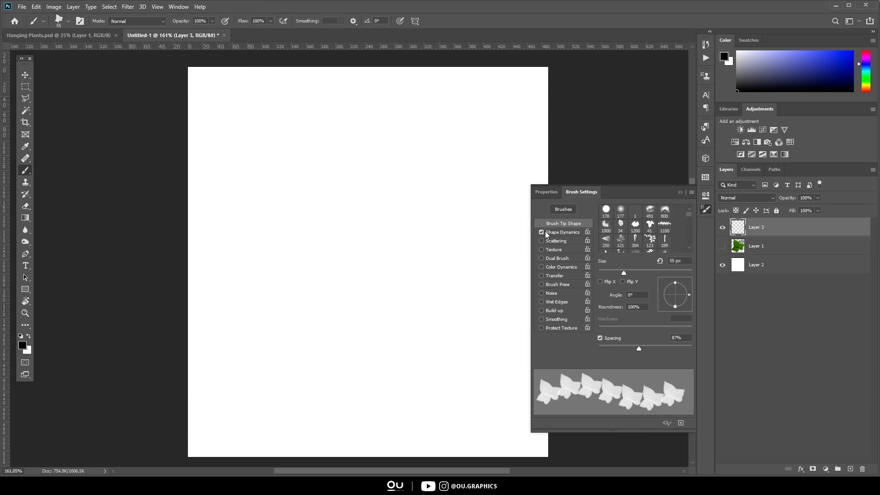
{"action": "left_click", "coordinate": [562, 233]}
{"action": "left_click_drag", "start_coordinate": [598, 215], "coordinate": [659, 216]}
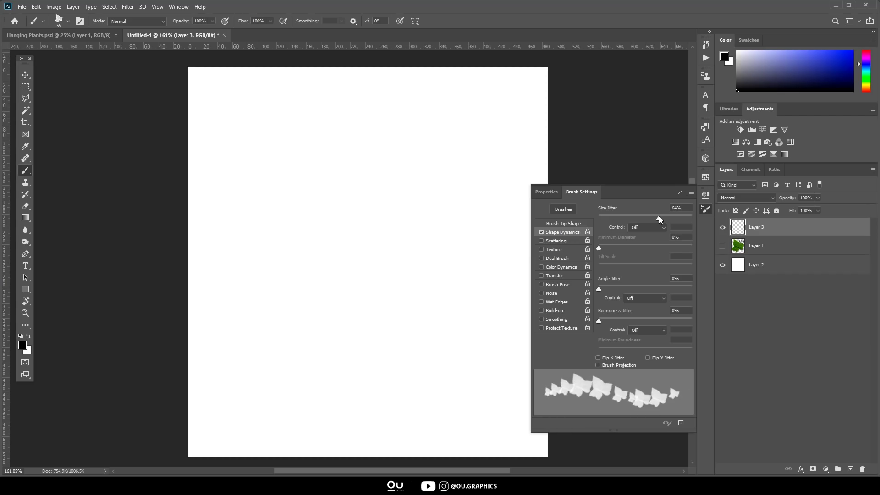
{"action": "left_click_drag", "start_coordinate": [598, 248], "coordinate": [631, 247]}
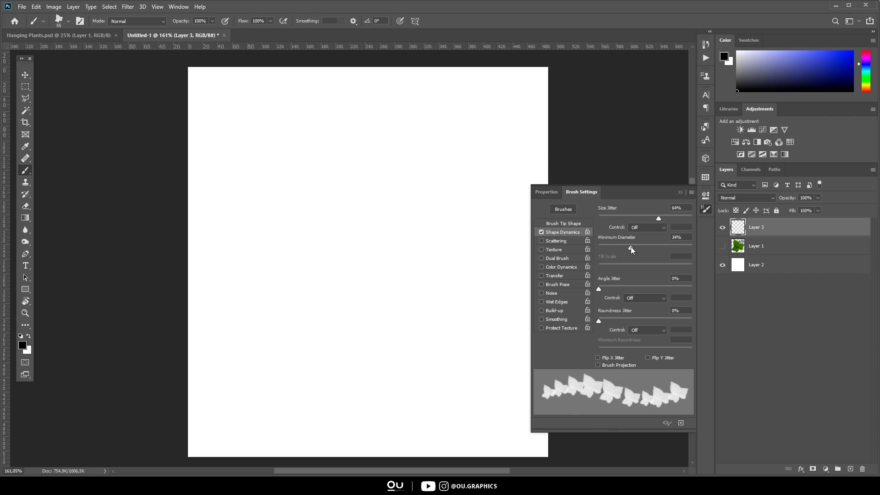
{"action": "left_click_drag", "start_coordinate": [599, 289], "coordinate": [618, 288]}
{"action": "left_click_drag", "start_coordinate": [598, 321], "coordinate": [655, 322]}
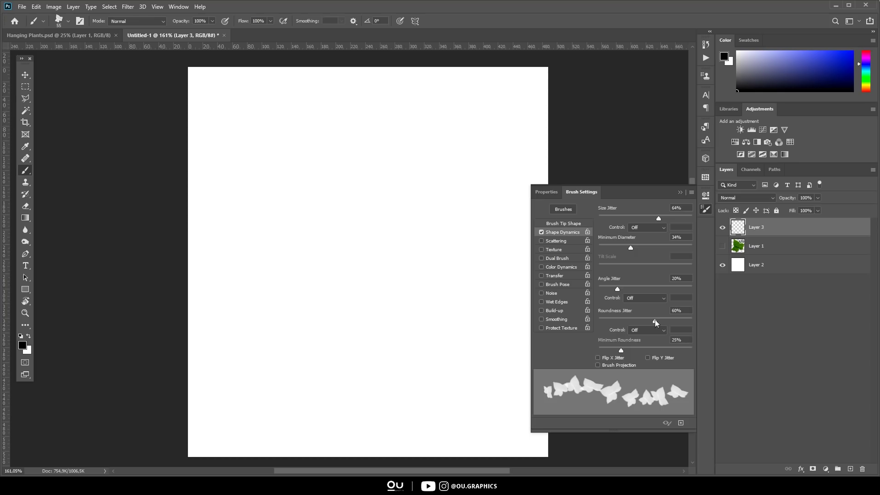
Turn on Flip X and Flip Y Jitter, and set Minimum Roundness to 65% and Size Jitter to 71%
{"action": "left_click", "coordinate": [617, 358]}
{"action": "left_click", "coordinate": [654, 358]}
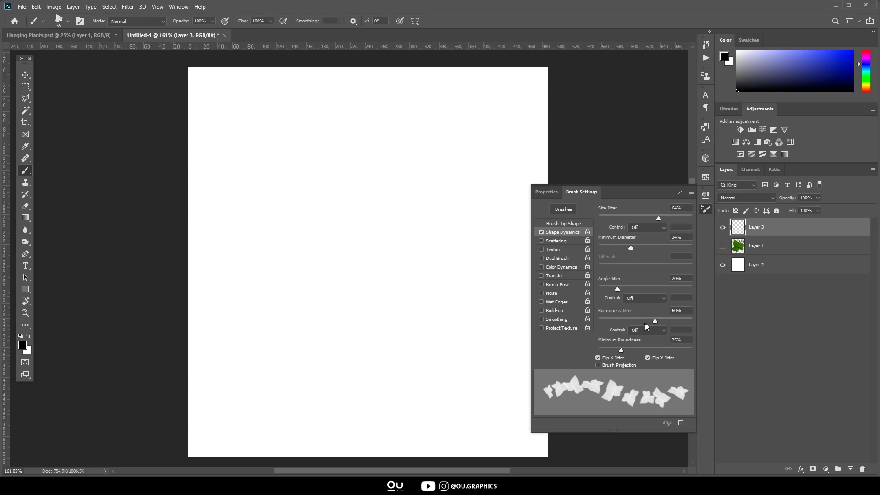
{"action": "left_click_drag", "start_coordinate": [621, 350], "coordinate": [659, 350]}
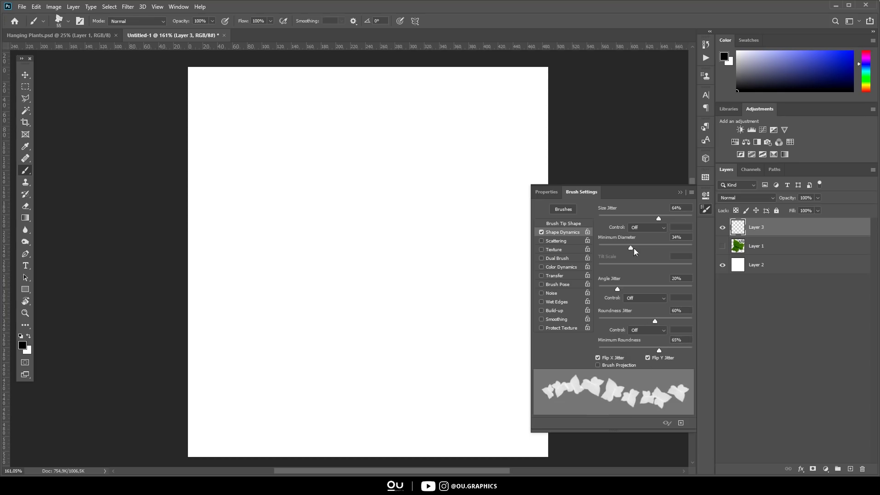
{"action": "left_click_drag", "start_coordinate": [659, 218], "coordinate": [665, 219]}
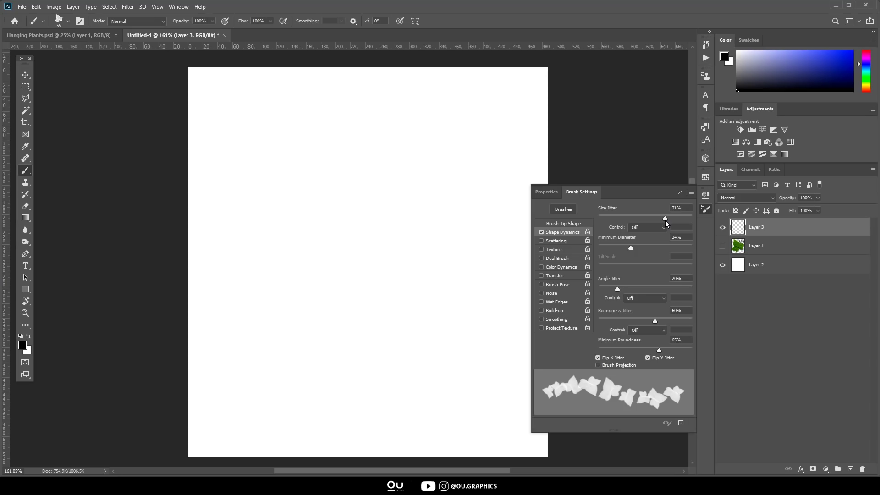
Enable Scattering with Scatter at 127% and test the brush by painting four vertical leaf strands and some loose curved strokes
{"action": "left_click", "coordinate": [556, 241]}
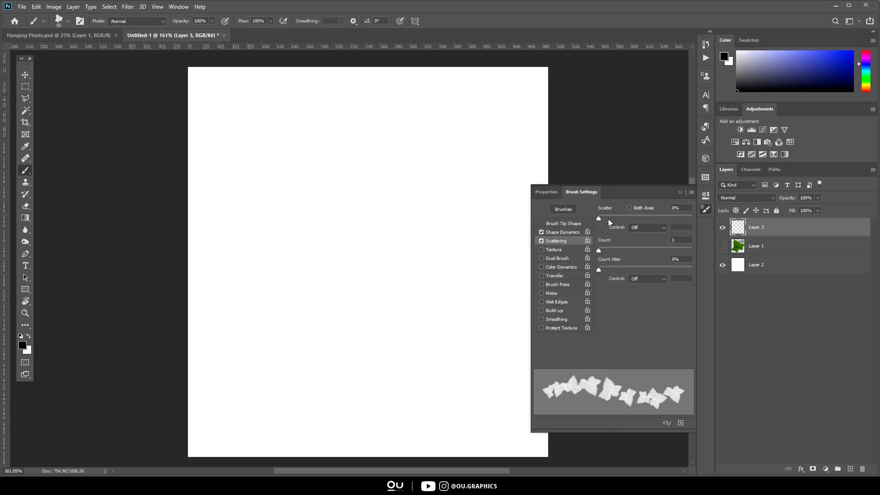
{"action": "left_click_drag", "start_coordinate": [609, 218], "coordinate": [610, 218]}
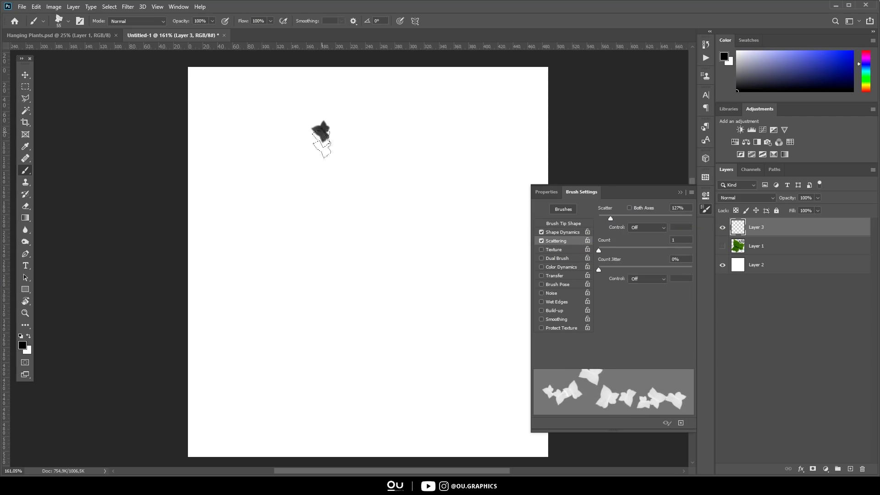
{"action": "left_click_drag", "start_coordinate": [322, 144], "coordinate": [327, 415]}
{"action": "key", "text": "ctrl+1"}
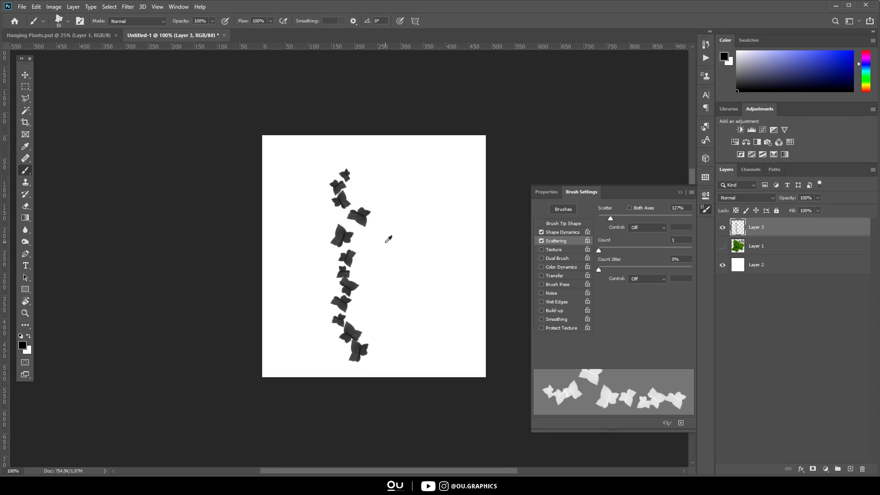
{"action": "left_click_drag", "start_coordinate": [397, 170], "coordinate": [393, 365]}
{"action": "left_click_drag", "start_coordinate": [448, 146], "coordinate": [439, 354]}
{"action": "left_click_drag", "start_coordinate": [303, 142], "coordinate": [289, 347]}
{"action": "key", "text": "ctrl+plus"}
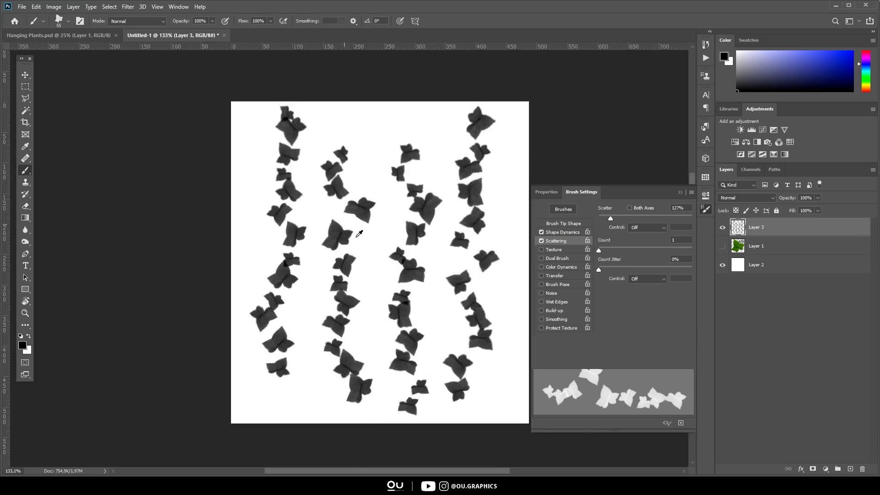
{"action": "mouse_move", "coordinate": [328, 242]}
{"action": "left_mouse_down"}
{"action": "mouse_move", "coordinate": [377, 249]}
{"action": "mouse_move", "coordinate": [429, 231]}
{"action": "mouse_move", "coordinate": [480, 227]}
{"action": "mouse_move", "coordinate": [469, 304]}
{"action": "mouse_move", "coordinate": [376, 348]}
{"action": "mouse_move", "coordinate": [442, 350]}
{"action": "mouse_move", "coordinate": [418, 409]}
{"action": "mouse_move", "coordinate": [282, 271]}
{"action": "left_mouse_up"}
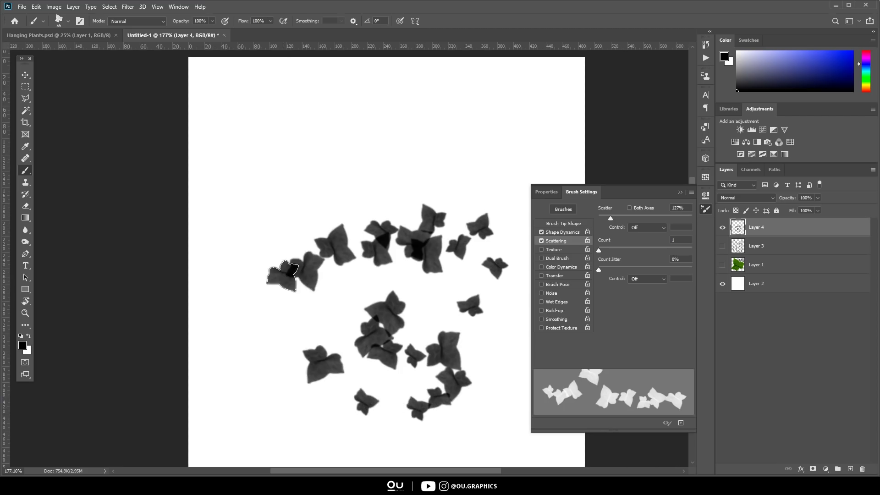
Save the adjusted 55 px leaf brush as a new preset and delete the original 504 px leaf preset
{"action": "right_click", "coordinate": [293, 166]}
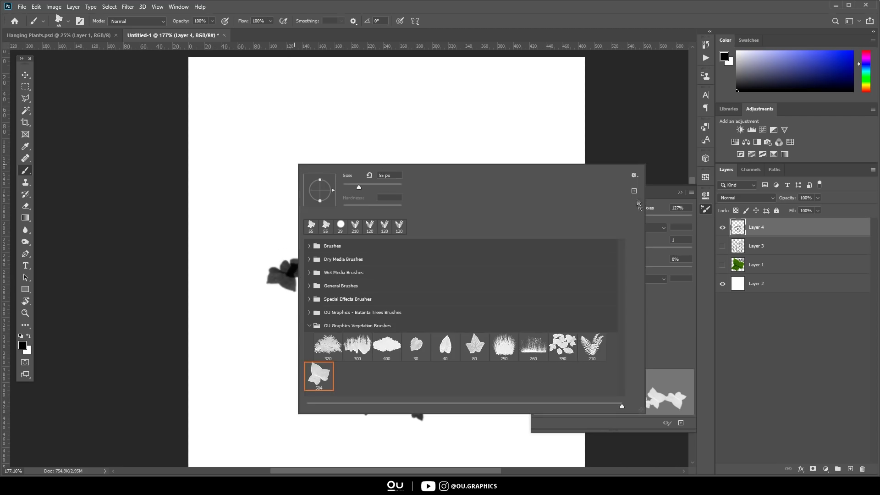
{"action": "left_click", "coordinate": [634, 192]}
{"action": "left_click", "coordinate": [679, 145]}
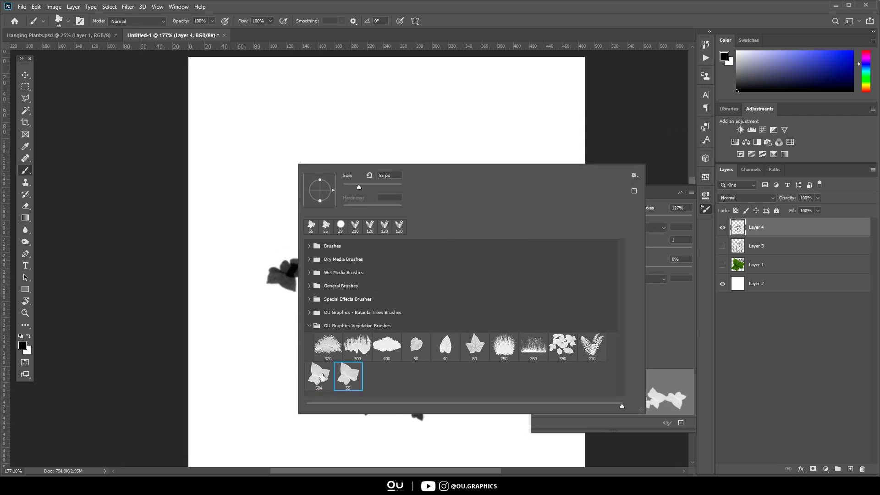
{"action": "right_click", "coordinate": [319, 375]}
{"action": "left_click", "coordinate": [350, 394]}
{"action": "left_click", "coordinate": [393, 179]}
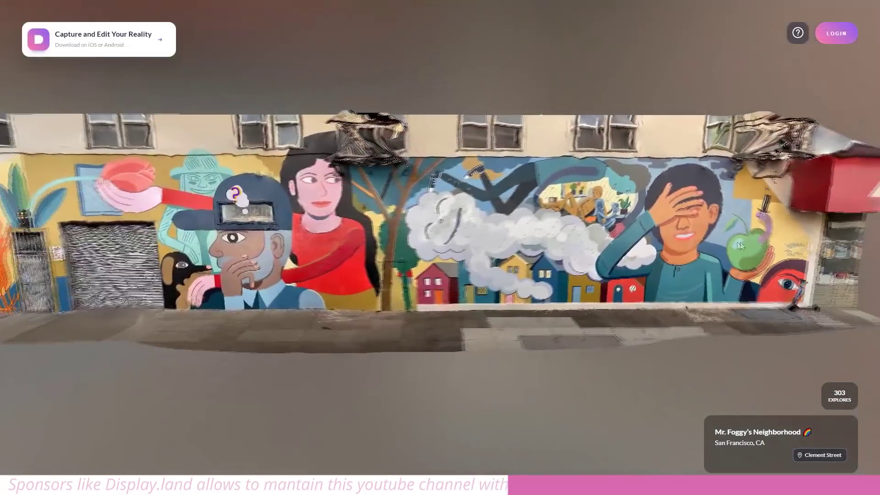
{"action": "left_click_drag", "start_coordinate": [740, 246], "coordinate": [879, 210]}
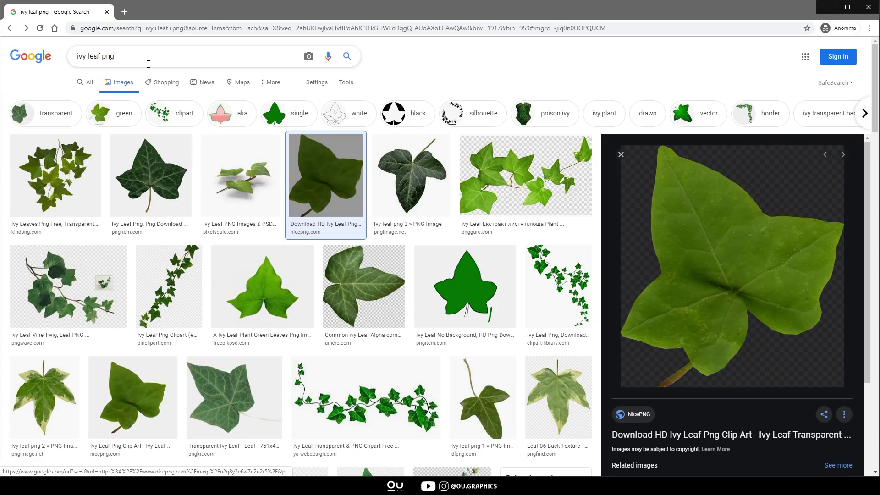
Switch to Google Images and search for "green wall texture"
{"action": "left_click_drag", "start_coordinate": [150, 61], "coordinate": [13, 60]}
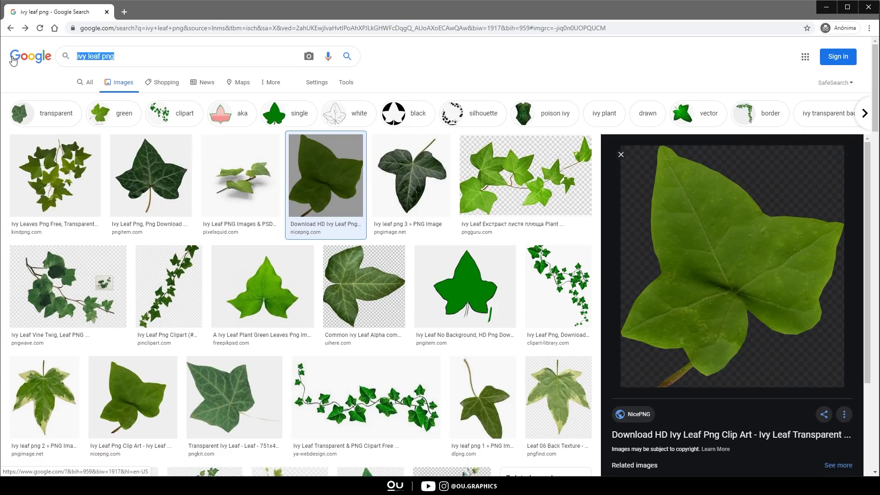
{"action": "type", "text": "green wall texture"}
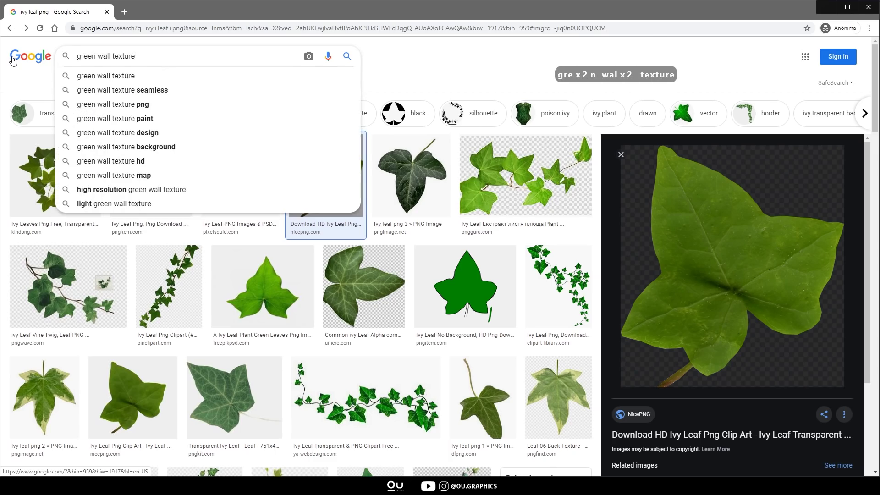
{"action": "key", "text": "Return"}
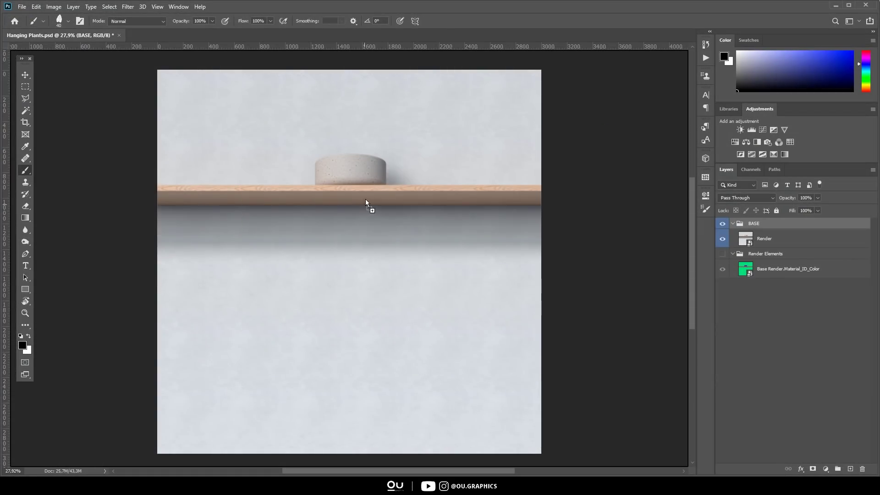
Place the transparent ivy wall image at 100% scale into Hanging Plants.psd in Photoshop, below the planter
{"action": "left_click_drag", "start_coordinate": [366, 202], "coordinate": [365, 201]}
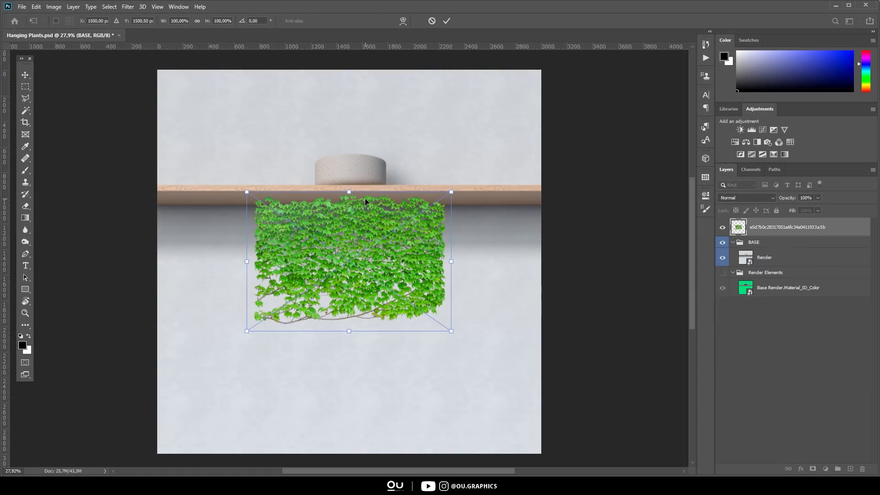
{"action": "key", "text": "Return"}
{"action": "key", "text": "v"}
{"action": "scroll", "coordinate": [338, 297], "scroll_direction": "up", "scroll_amount": 2}
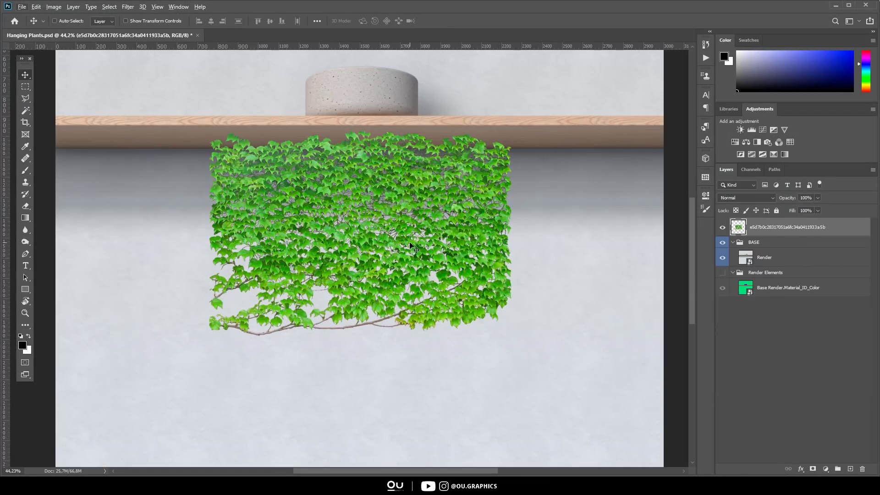
Duplicate the ivy image repeatedly, spreading overlapping copies until foliage covers most of the canvas
{"action": "left_click_drag", "start_coordinate": [409, 246], "coordinate": [563, 214], "text": "alt"}
{"action": "left_click_drag", "start_coordinate": [563, 214], "coordinate": [377, 345], "text": "alt"}
{"action": "scroll", "coordinate": [314, 217], "scroll_direction": "down", "scroll_amount": 2}
{"action": "left_click_drag", "start_coordinate": [377, 345], "coordinate": [283, 280], "text": "alt"}
{"action": "left_click_drag", "start_coordinate": [283, 281], "coordinate": [312, 154], "text": "alt"}
{"action": "left_click_drag", "start_coordinate": [312, 155], "coordinate": [440, 161], "text": "alt"}
{"action": "left_click_drag", "start_coordinate": [441, 161], "coordinate": [376, 367], "text": "alt"}
{"action": "left_click_drag", "start_coordinate": [376, 367], "coordinate": [321, 366], "text": "alt"}
{"action": "left_click_drag", "start_coordinate": [321, 367], "coordinate": [435, 352], "text": "alt"}
{"action": "left_click_drag", "start_coordinate": [435, 353], "coordinate": [429, 170], "text": "alt"}
{"action": "left_click_drag", "start_coordinate": [429, 169], "coordinate": [415, 243], "text": "alt"}
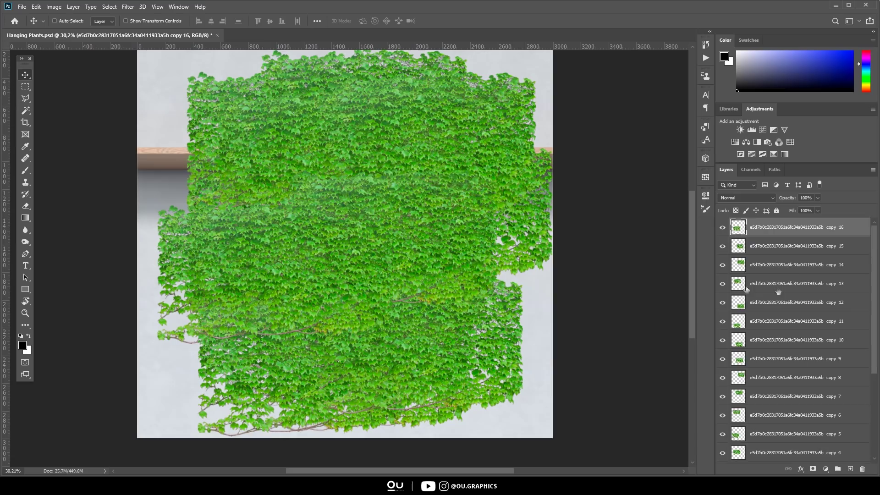
Select all the ivy layers, from the topmost copy down to the original, and merge them into one layer
{"action": "scroll", "coordinate": [778, 291], "scroll_direction": "down", "scroll_amount": 5}
{"action": "left_click", "coordinate": [786, 400], "text": "shift"}
{"action": "key", "text": "ctrl+e"}
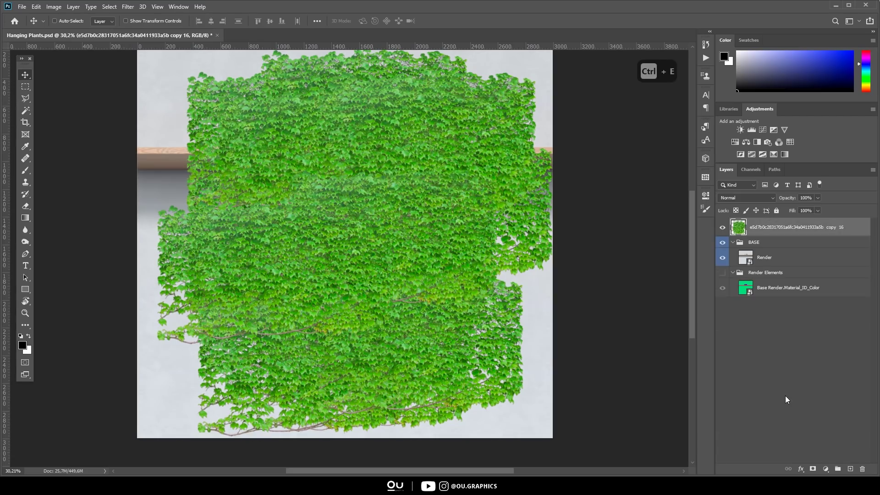
Rename the merged ivy layer "Base Vegetation Image" and hide it with an inverted, fully black layer mask
{"action": "type", "text": "Base Vegetation Image"}
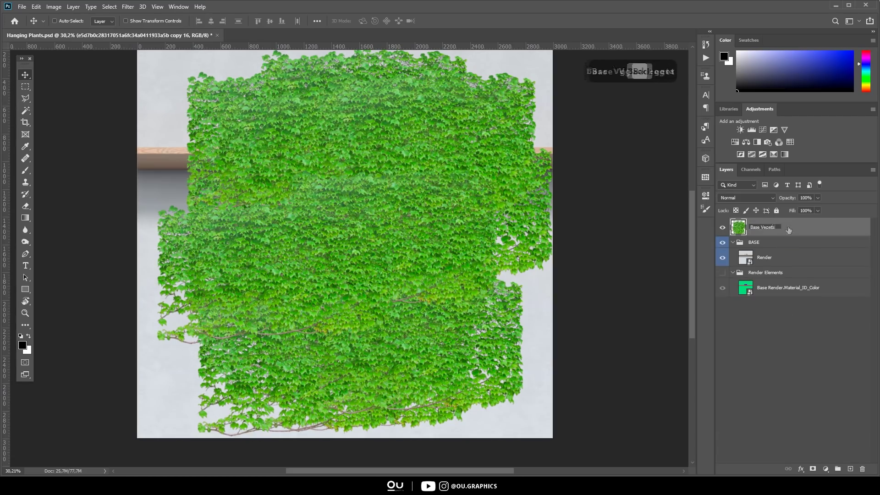
{"action": "key", "text": "Return"}
{"action": "left_click", "coordinate": [812, 468]}
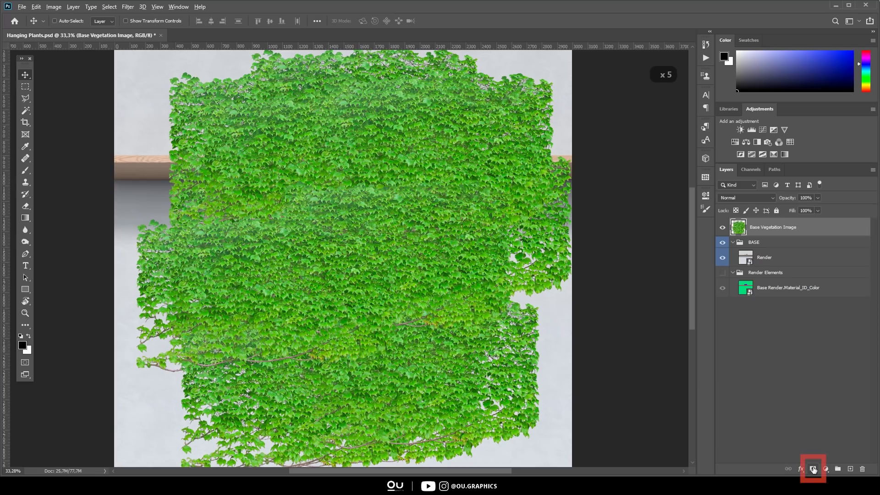
{"action": "left_click", "coordinate": [814, 470]}
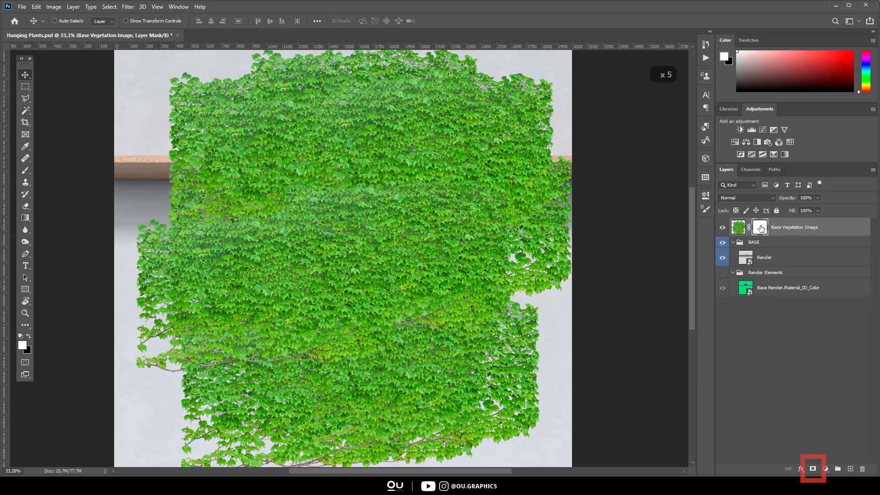
{"action": "key", "text": "ctrl+i"}
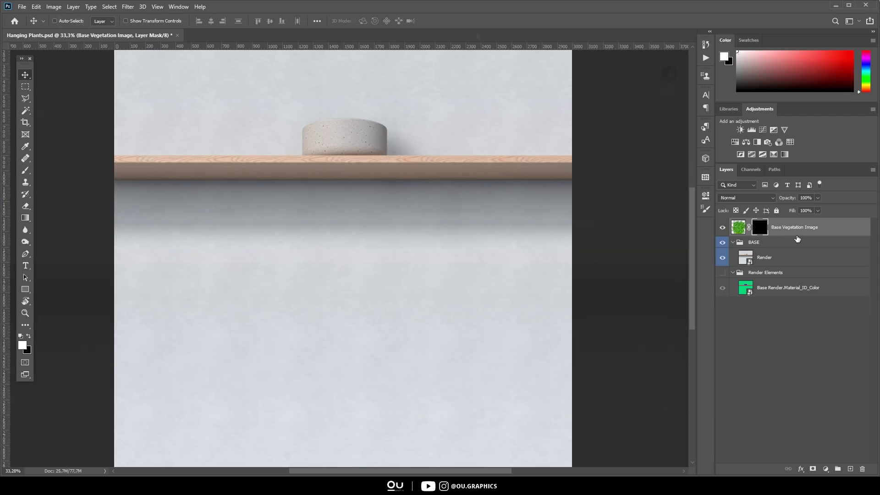
Reveal ivy leaves along the planter's rim and left side by painting white on the mask with the ivy leaf brush
{"action": "key", "text": "b"}
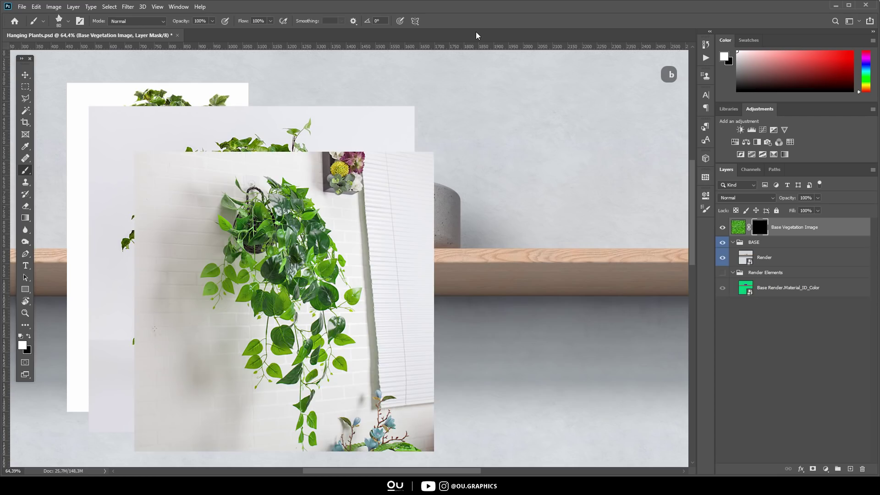
{"action": "scroll", "coordinate": [375, 188], "scroll_direction": "up", "scroll_amount": 3}
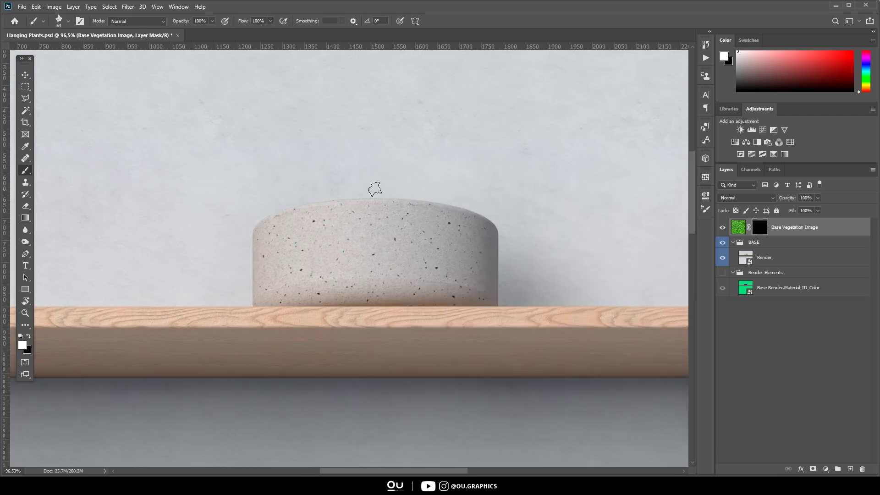
{"action": "right_click", "coordinate": [374, 189]}
{"action": "left_click", "coordinate": [412, 235]}
{"action": "mouse_move", "coordinate": [332, 209]}
{"action": "left_mouse_down"}
{"action": "mouse_move", "coordinate": [364, 188]}
{"action": "mouse_move", "coordinate": [459, 198]}
{"action": "mouse_move", "coordinate": [357, 204]}
{"action": "mouse_move", "coordinate": [300, 185]}
{"action": "mouse_move", "coordinate": [304, 223]}
{"action": "left_mouse_up"}
{"action": "left_click_drag", "start_coordinate": [251, 233], "coordinate": [259, 293]}
{"action": "left_click_drag", "start_coordinate": [261, 299], "coordinate": [464, 281]}
Paint ivy leaves along the shelf left of the planter, confined to a rectangular selection ending at the shelf's back edge, then deselect
{"action": "key", "text": "m"}
{"action": "mouse_move", "coordinate": [202, 193]}
{"action": "left_mouse_down"}
{"action": "mouse_move", "coordinate": [526, 267]}
{"action": "mouse_move", "coordinate": [516, 289]}
{"action": "left_mouse_up"}
{"action": "key", "text": "b"}
{"action": "mouse_move", "coordinate": [451, 289]}
{"action": "left_mouse_down"}
{"action": "mouse_move", "coordinate": [308, 299]}
{"action": "mouse_move", "coordinate": [242, 288]}
{"action": "left_mouse_up"}
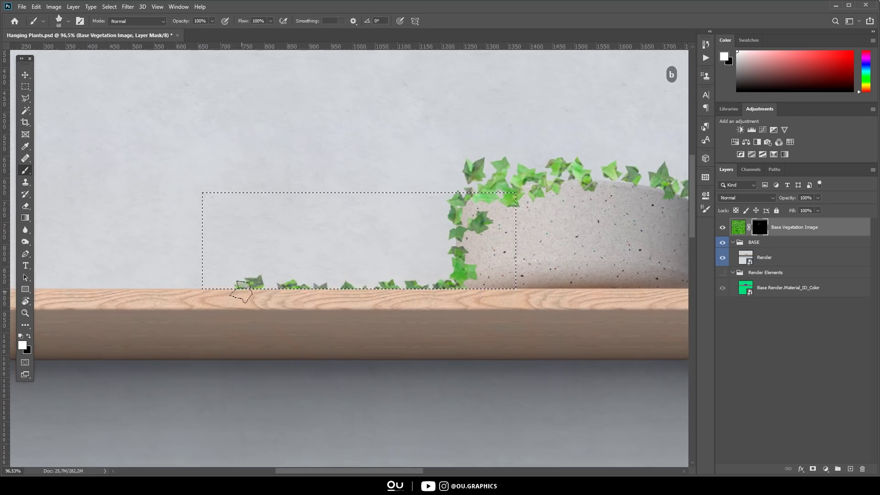
{"action": "scroll", "coordinate": [242, 288], "scroll_direction": "down", "scroll_amount": 5}
{"action": "key", "text": "ctrl+d"}
Paint a long strand of ivy leaves hanging from the shelf left of the planter, undoing unwanted strokes
{"action": "left_click_drag", "start_coordinate": [275, 232], "coordinate": [274, 460]}
{"action": "left_click_drag", "start_coordinate": [272, 375], "coordinate": [277, 309]}
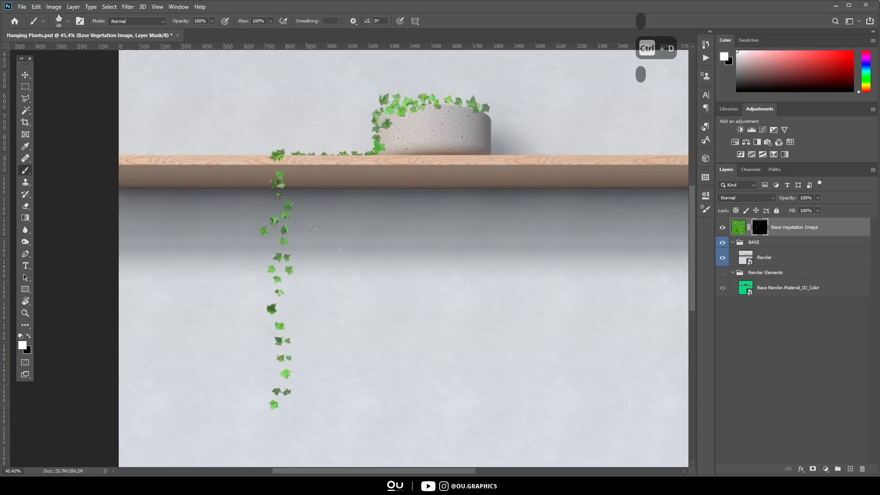
{"action": "left_click_drag", "start_coordinate": [313, 226], "coordinate": [225, 229]}
{"action": "key", "text": "ctrl+z"}
{"action": "key", "text": "ctrl+alt+z"}
Paint two strands of ivy leaves running down the planter's front and hanging below the shelf
{"action": "left_click_drag", "start_coordinate": [326, 121], "coordinate": [317, 151]}
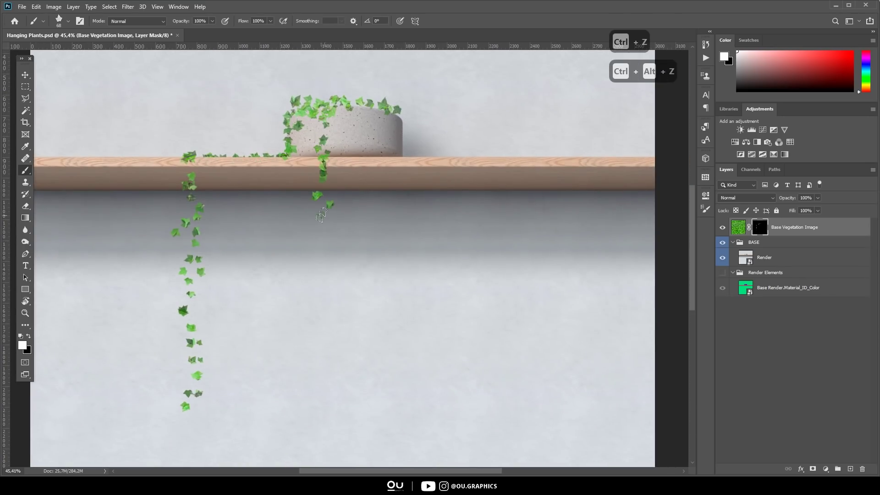
{"action": "left_click_drag", "start_coordinate": [352, 114], "coordinate": [356, 236]}
{"action": "left_click_drag", "start_coordinate": [352, 344], "coordinate": [316, 220]}
{"action": "mouse_move", "coordinate": [316, 229]}
{"action": "left_mouse_down"}
{"action": "mouse_move", "coordinate": [317, 362]}
{"action": "mouse_move", "coordinate": [326, 344]}
{"action": "left_mouse_up"}
Paint more ivy leaves over the planter's right rim and down its right side
{"action": "scroll", "coordinate": [328, 115], "scroll_direction": "up", "scroll_amount": 5}
{"action": "mouse_move", "coordinate": [313, 126]}
{"action": "left_mouse_down"}
{"action": "mouse_move", "coordinate": [369, 85]}
{"action": "mouse_move", "coordinate": [389, 171]}
{"action": "left_mouse_up"}
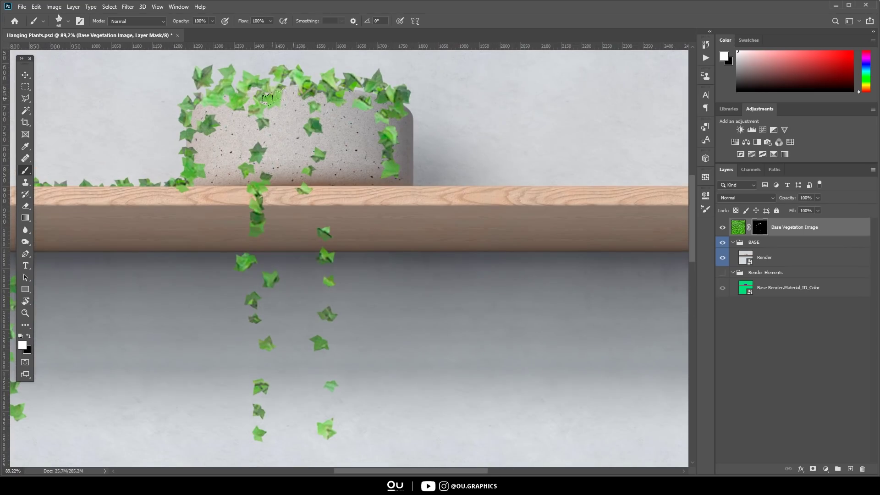
{"action": "left_click_drag", "start_coordinate": [365, 94], "coordinate": [399, 172]}
{"action": "left_click_drag", "start_coordinate": [415, 171], "coordinate": [336, 163]}
Select the area above the shelf at the planter's right end and paint smaller ivy leaves down its outer edge
{"action": "key", "text": "m"}
{"action": "left_click_drag", "start_coordinate": [277, 60], "coordinate": [584, 177]}
{"action": "key", "text": "b"}
{"action": "right_click", "coordinate": [331, 106], "text": "alt"}
{"action": "scroll", "coordinate": [340, 110], "scroll_direction": "up", "scroll_amount": 4}
{"action": "left_click_drag", "start_coordinate": [327, 103], "coordinate": [334, 213]}
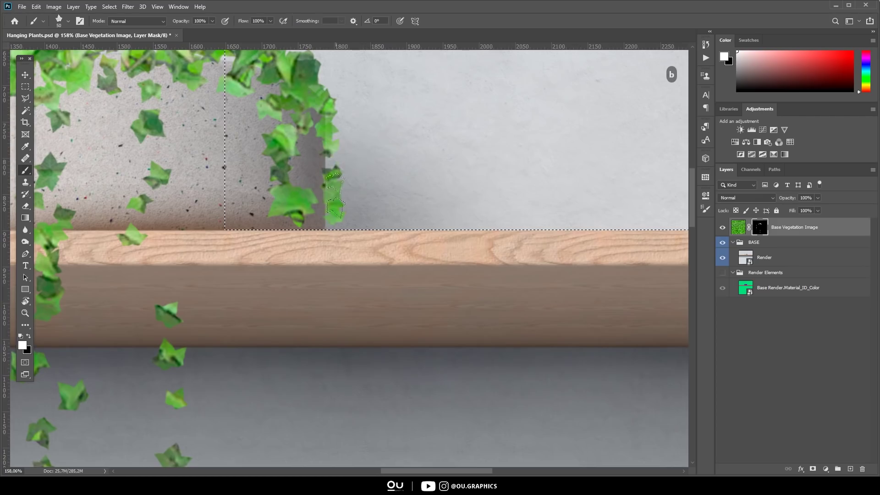
{"action": "left_click_drag", "start_coordinate": [334, 129], "coordinate": [329, 156]}
Paint low ivy leaves along the shelf right of the planter, extending the selection to continue the row, then deselect
{"action": "scroll", "coordinate": [341, 165], "scroll_direction": "down", "scroll_amount": 4}
{"action": "left_click_drag", "start_coordinate": [343, 195], "coordinate": [385, 201]}
{"action": "left_click_drag", "start_coordinate": [562, 204], "coordinate": [380, 223]}
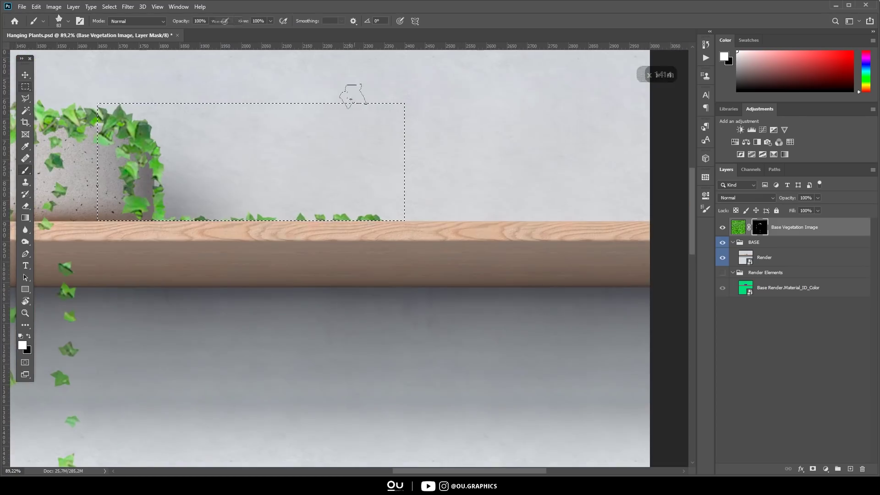
{"action": "key", "text": "m"}
{"action": "left_click_drag", "start_coordinate": [303, 81], "coordinate": [577, 222], "text": "shift"}
{"action": "key", "text": "b"}
{"action": "mouse_move", "coordinate": [468, 225]}
{"action": "left_mouse_down"}
{"action": "mouse_move", "coordinate": [383, 214]}
{"action": "mouse_move", "coordinate": [367, 224]}
{"action": "left_mouse_up"}
{"action": "key", "text": "ctrl+d"}
Paint a shorter strand of ivy leaves hanging from the shelf right of the planter, undoing unwanted strokes
{"action": "scroll", "coordinate": [287, 236], "scroll_direction": "down", "scroll_amount": 2}
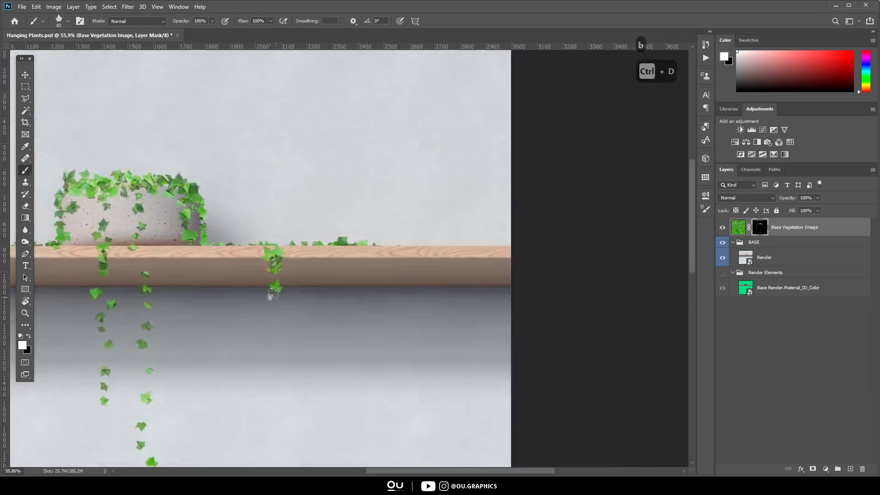
{"action": "key", "text": "ctrl+alt+z"}
{"action": "key", "text": "ctrl+alt+z"}
{"action": "key", "text": "ctrl+alt+z"}
{"action": "scroll", "coordinate": [384, 337], "scroll_direction": "down", "scroll_amount": 2}
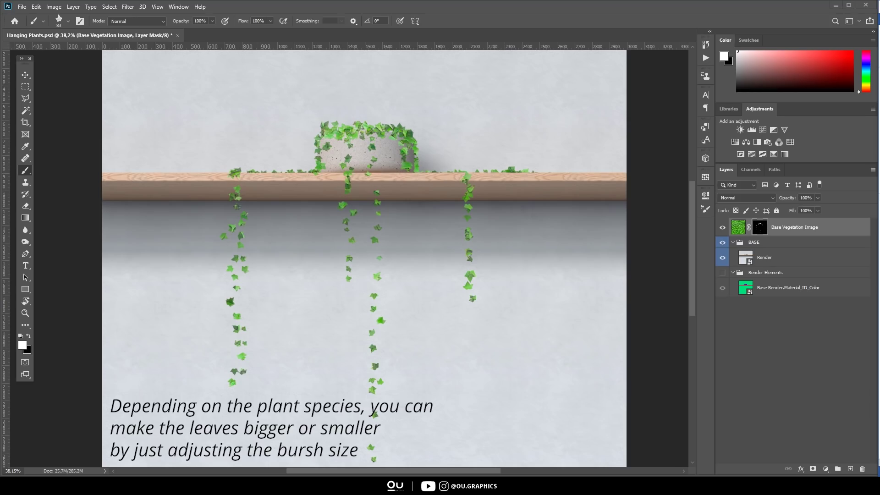
Clip a Hue/Saturation adjustment to the vegetation layer, shifting the Greens hue toward yellow and setting the Yellows saturation to -30
{"action": "left_click", "coordinate": [734, 142]}
{"action": "key", "text": "ctrl+alt+g"}
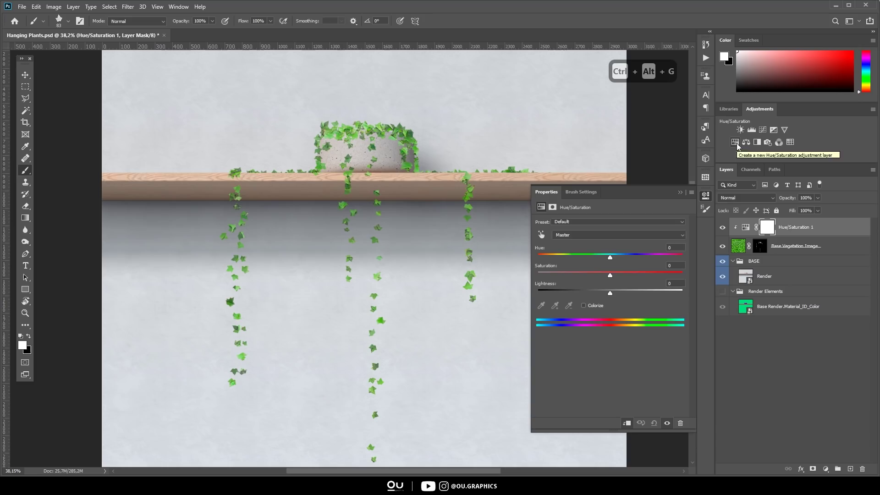
{"action": "left_click", "coordinate": [605, 235]}
{"action": "left_click", "coordinate": [606, 259]}
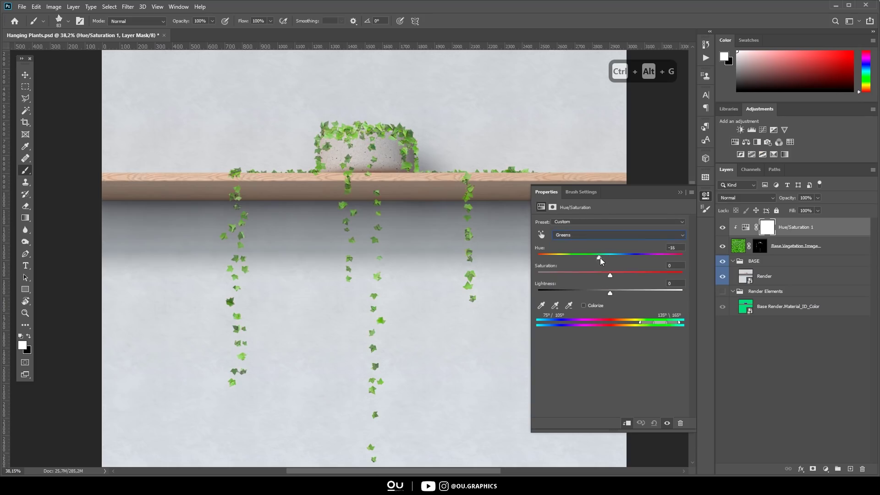
{"action": "left_click", "coordinate": [585, 234]}
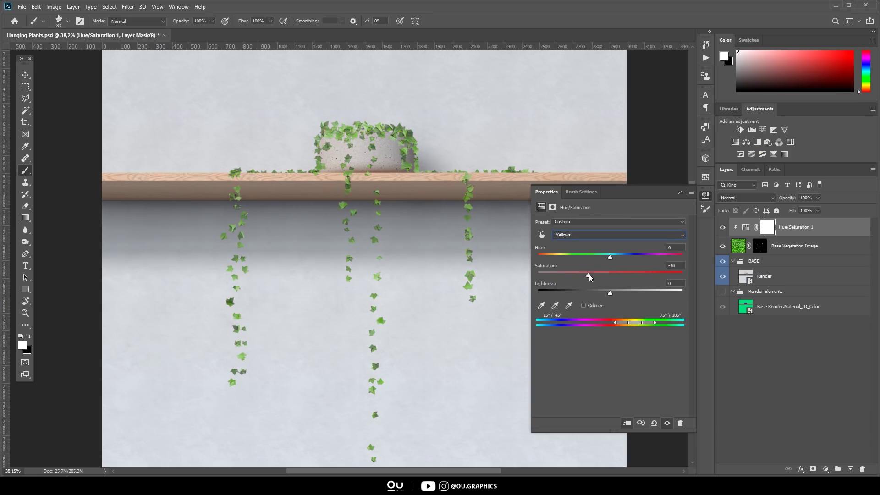
{"action": "left_click", "coordinate": [681, 193]}
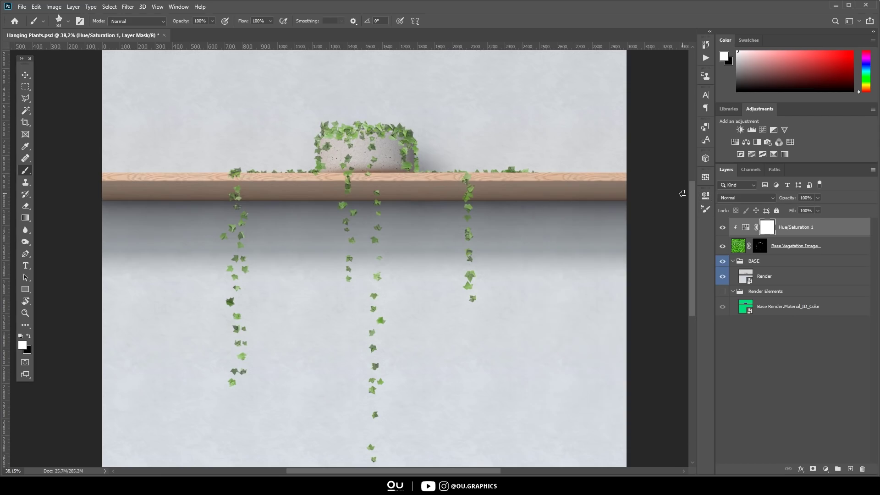
Compare the unmasked ivy texture with and without the Hue/Saturation adjustment, then restore the mask
{"action": "left_click", "coordinate": [760, 246], "text": "shift"}
{"action": "left_click", "coordinate": [723, 228]}
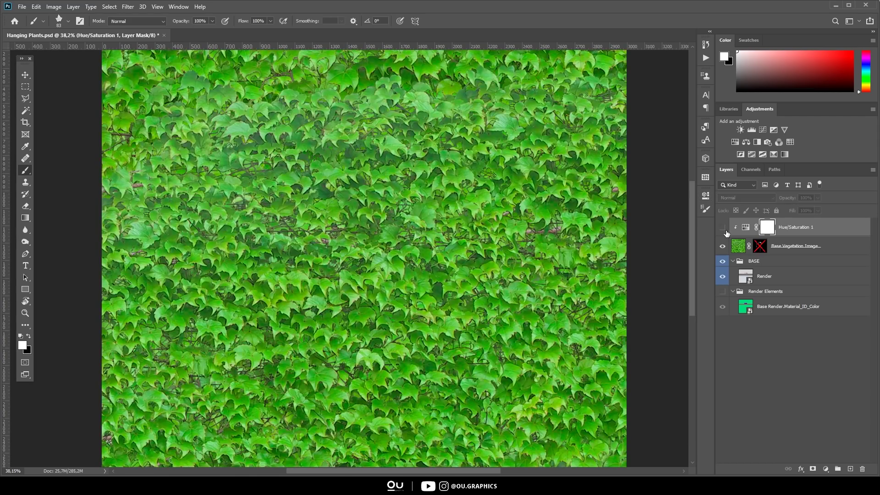
{"action": "left_click", "coordinate": [760, 247], "text": "shift"}
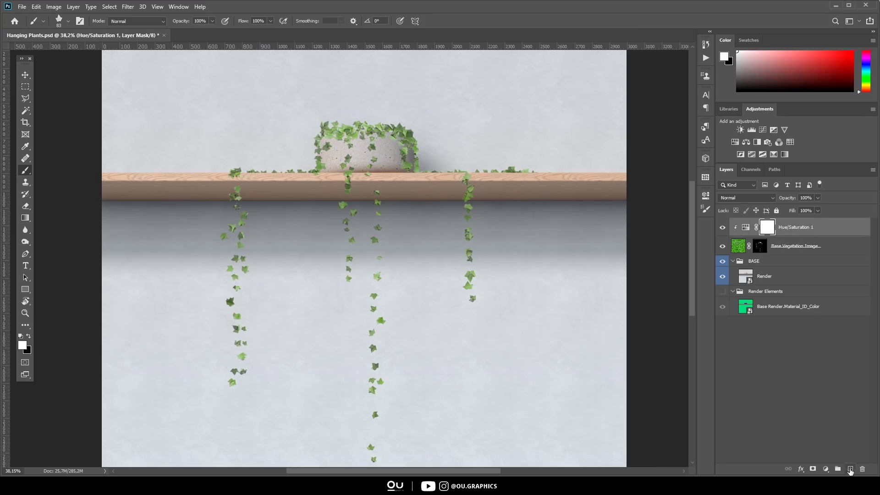
Create a new layer named "Stems" and choose the 320 px foliage brush from OU Graphics Vegetation Brushes at 26 px
{"action": "left_click", "coordinate": [850, 470]}
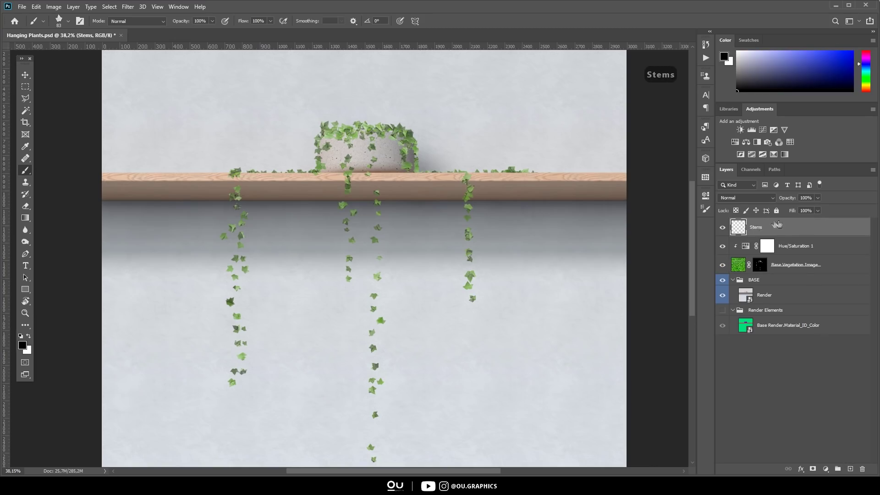
{"action": "key", "text": "b"}
{"action": "right_click", "coordinate": [360, 219]}
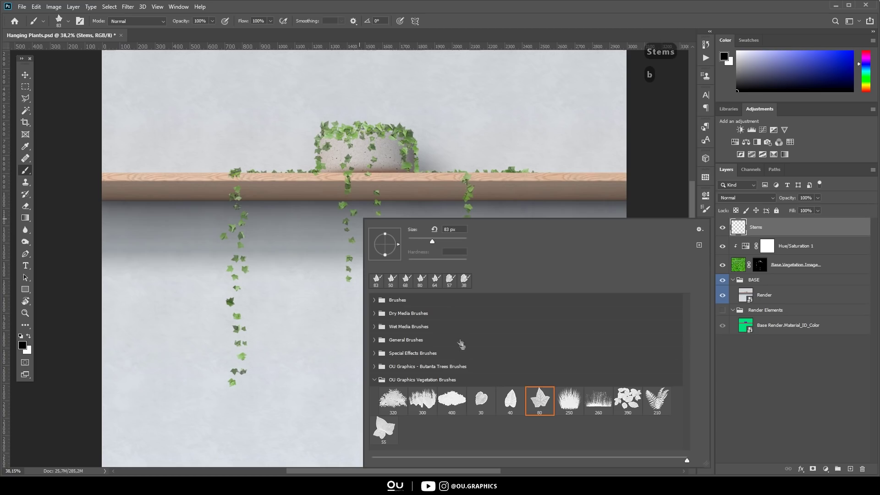
{"action": "left_click", "coordinate": [394, 401]}
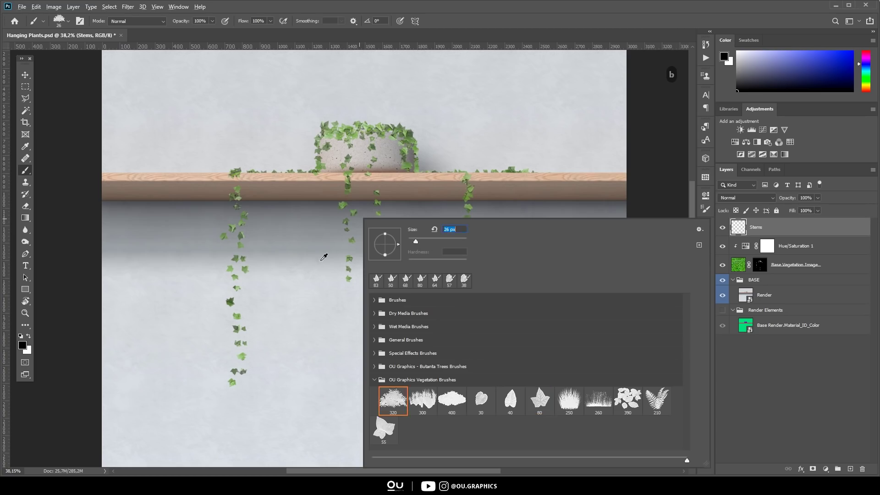
{"action": "mouse_move", "coordinate": [319, 321]}
{"action": "left_mouse_down"}
{"action": "mouse_move", "coordinate": [373, 321]}
{"action": "mouse_move", "coordinate": [349, 320]}
{"action": "left_mouse_up"}
{"action": "left_click", "coordinate": [315, 323]}
{"action": "left_click", "coordinate": [439, 317]}
{"action": "scroll", "coordinate": [404, 327], "scroll_direction": "up", "scroll_amount": 3}
{"action": "scroll", "coordinate": [401, 295], "scroll_direction": "down", "scroll_amount": 1}
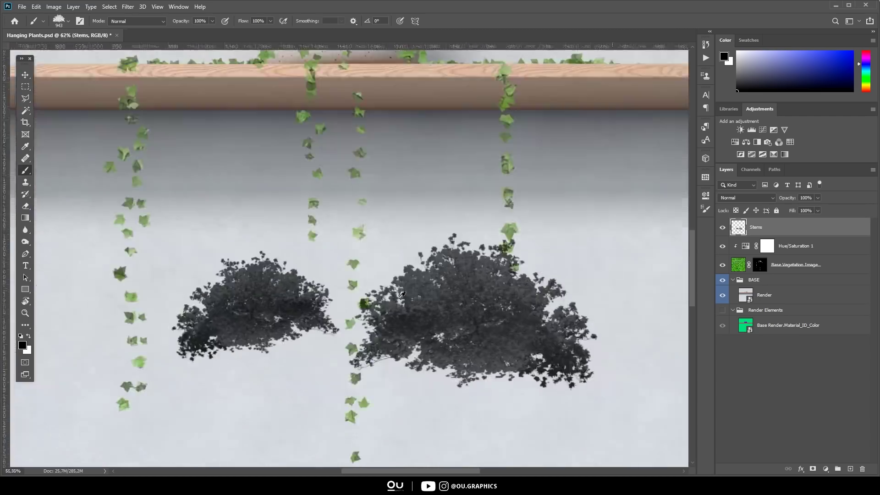
{"action": "scroll", "coordinate": [399, 298], "scroll_direction": "down", "scroll_amount": 2}
{"action": "key", "text": "ctrl+z"}
{"action": "key", "text": "ctrl+alt+z"}
{"action": "right_click", "coordinate": [377, 274]}
{"action": "left_click_drag", "start_coordinate": [415, 248], "coordinate": [409, 247]}
{"action": "mouse_move", "coordinate": [273, 263]}
{"action": "left_mouse_down"}
{"action": "mouse_move", "coordinate": [275, 335]}
{"action": "mouse_move", "coordinate": [338, 401]}
{"action": "left_mouse_up"}
{"action": "scroll", "coordinate": [319, 247], "scroll_direction": "up", "scroll_amount": 4}
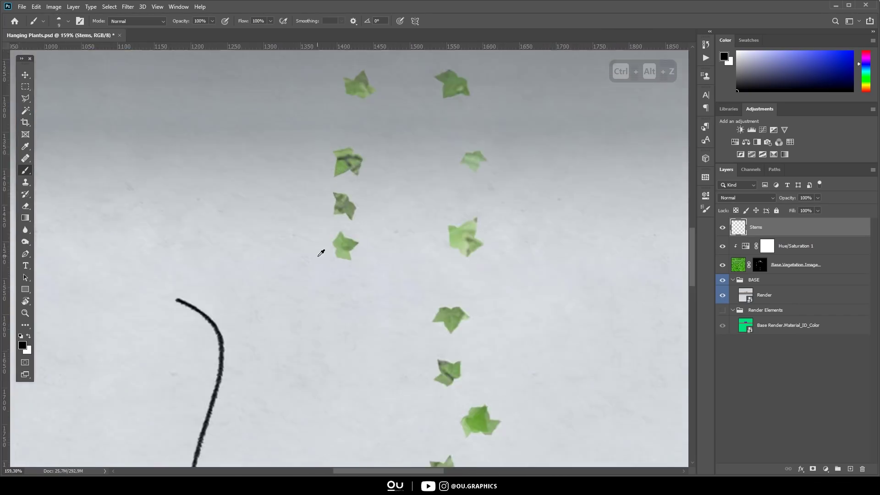
{"action": "scroll", "coordinate": [320, 252], "scroll_direction": "up", "scroll_amount": 2}
{"action": "key", "text": "ctrl+z"}
Set the brush size to 4 px, try a stem stroke over the hanging leaves and undo it
{"action": "right_click", "coordinate": [325, 245]}
{"action": "type", "text": "4"}
{"action": "key", "text": "Return"}
{"action": "left_click_drag", "start_coordinate": [367, 133], "coordinate": [374, 346]}
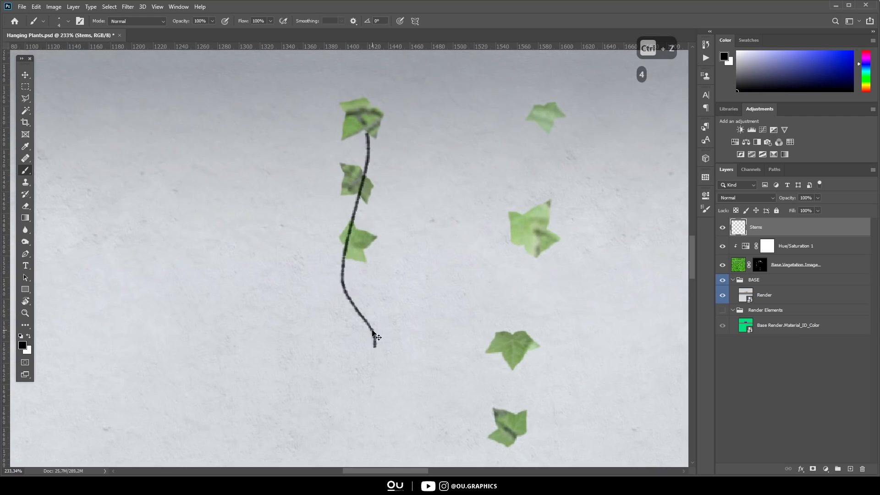
{"action": "key", "text": "ctrl+z"}
Set the foreground colour to dark green 2e3721 and try a curved stem stroke beside the leaves
{"action": "left_click", "coordinate": [868, 82]}
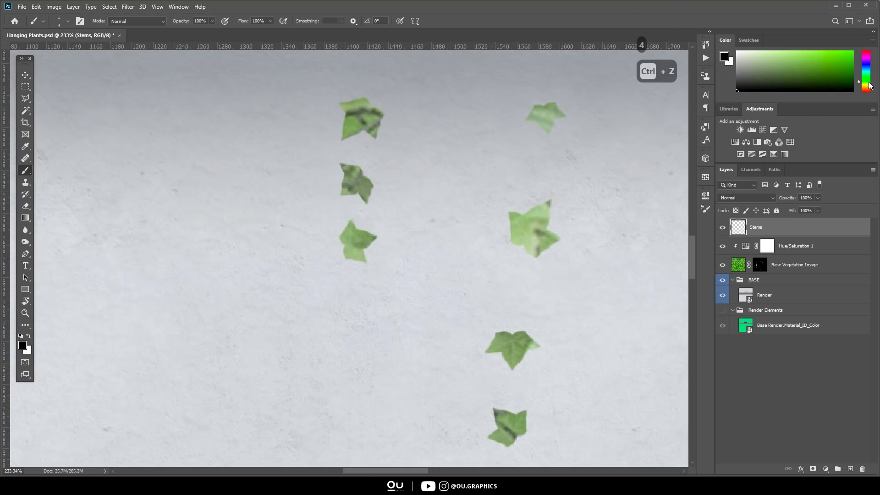
{"action": "left_click", "coordinate": [23, 343]}
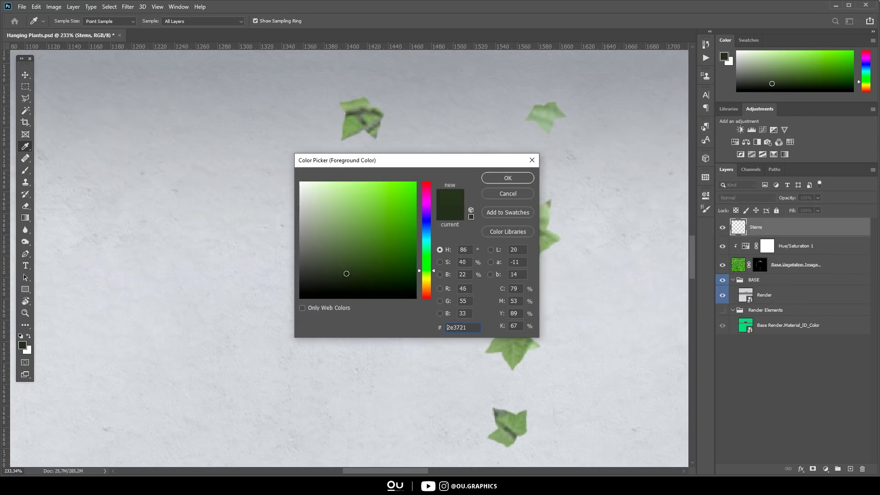
{"action": "left_click", "coordinate": [506, 177]}
{"action": "key", "text": "b"}
{"action": "left_click_drag", "start_coordinate": [385, 163], "coordinate": [435, 349]}
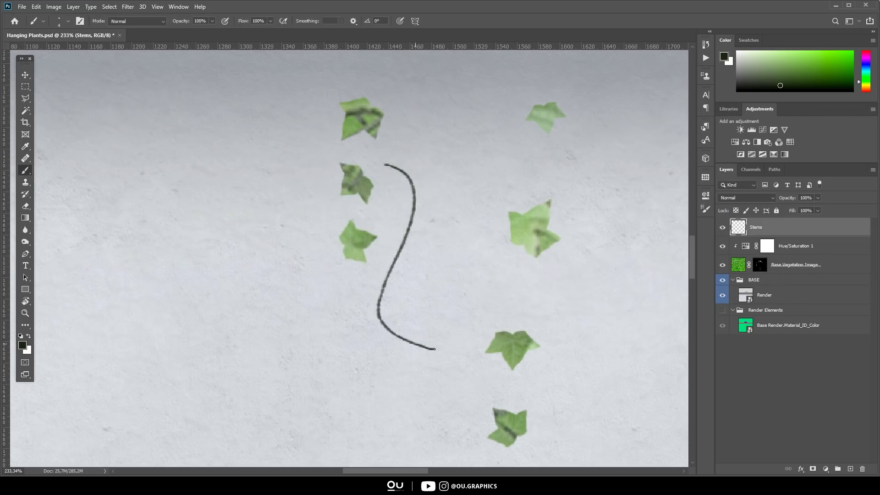
Move the Stems layer below Base Vegetation Image and paint thin stems through the two strands hanging from the planter
{"action": "key", "text": "ctrl+0"}
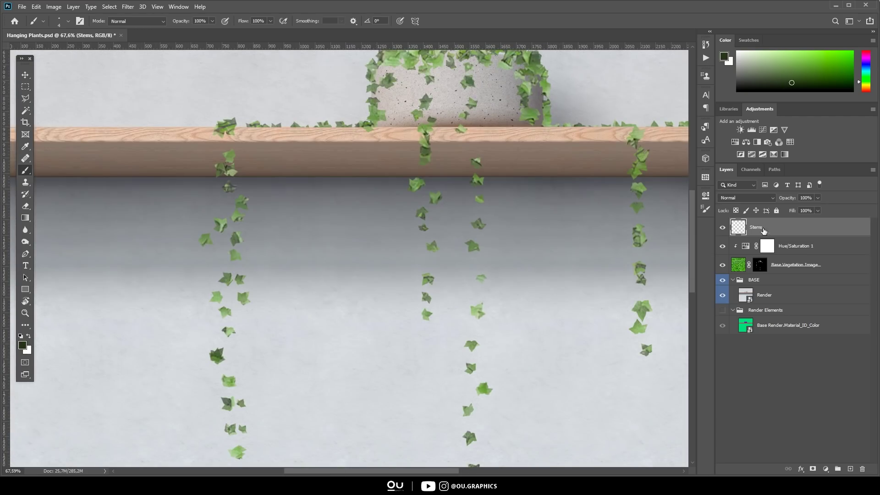
{"action": "left_click_drag", "start_coordinate": [763, 230], "coordinate": [763, 275]}
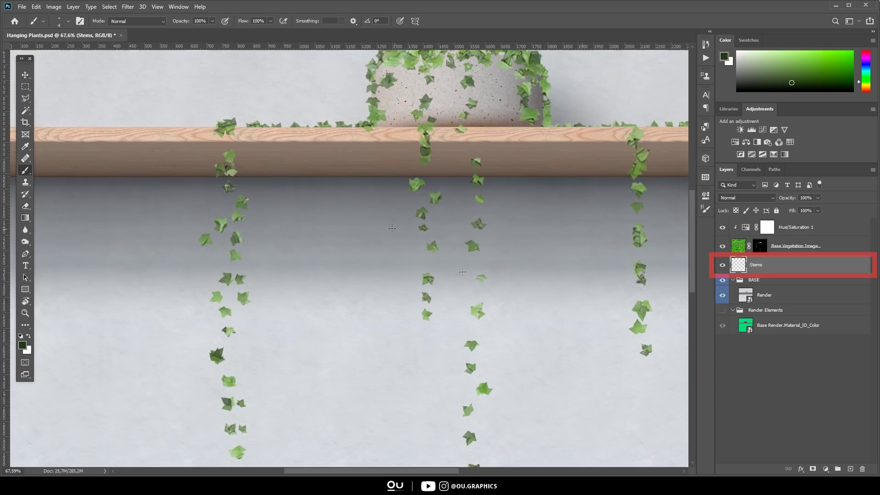
{"action": "mouse_move", "coordinate": [373, 138]}
{"action": "left_mouse_down"}
{"action": "mouse_move", "coordinate": [459, 105]}
{"action": "mouse_move", "coordinate": [376, 229]}
{"action": "left_mouse_up"}
{"action": "left_click_drag", "start_coordinate": [433, 157], "coordinate": [441, 437]}
{"action": "left_click_drag", "start_coordinate": [452, 330], "coordinate": [394, 235]}
{"action": "scroll", "coordinate": [396, 232], "scroll_direction": "down", "scroll_amount": 3}
{"action": "left_click_drag", "start_coordinate": [410, 115], "coordinate": [414, 437]}
{"action": "scroll", "coordinate": [414, 438], "scroll_direction": "up", "scroll_amount": 3}
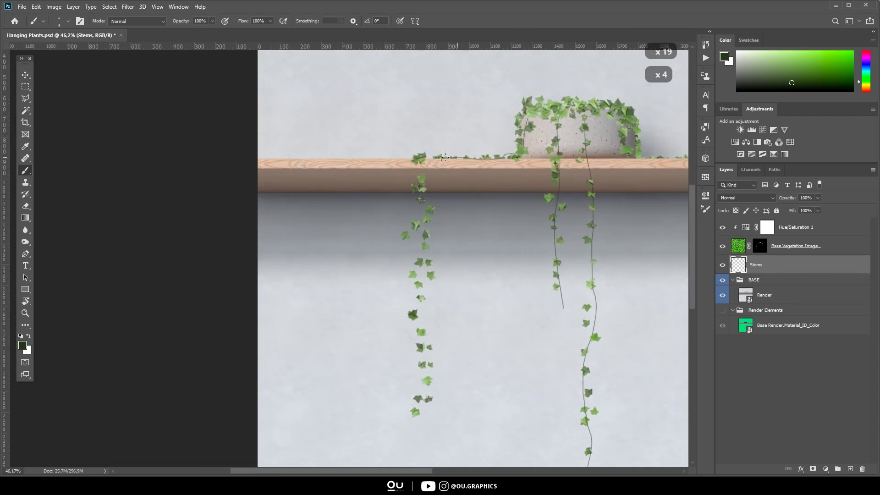
Paint a stem along the left part of the shelf and down its hanging strand, erasing the excess
{"action": "left_click_drag", "start_coordinate": [444, 157], "coordinate": [417, 410]}
{"action": "key", "text": "e"}
{"action": "scroll", "coordinate": [477, 156], "scroll_direction": "up", "scroll_amount": 12}
{"action": "left_click_drag", "start_coordinate": [542, 178], "coordinate": [485, 178]}
{"action": "scroll", "coordinate": [484, 183], "scroll_direction": "down", "scroll_amount": 8}
{"action": "left_click_drag", "start_coordinate": [439, 413], "coordinate": [374, 276]}
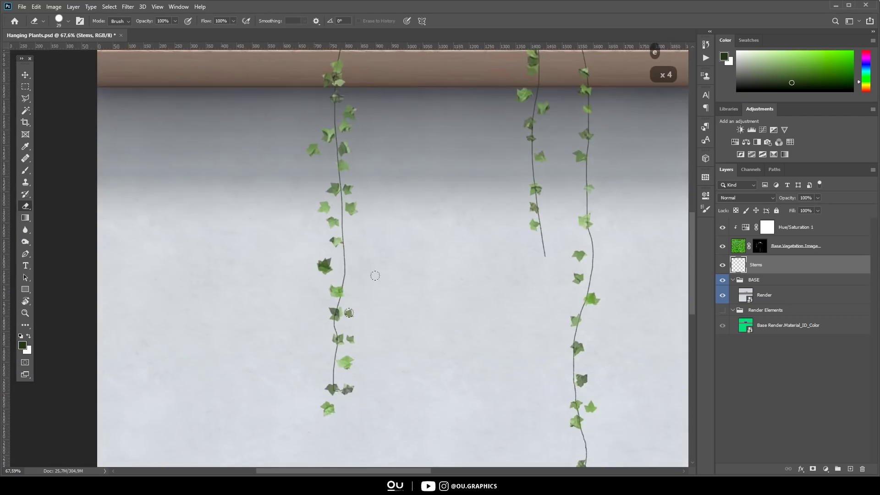
Paint short branch stems on the Stems layer linking the side leaves to the left hanging strand's main stem
{"action": "key", "text": "b"}
{"action": "scroll", "coordinate": [334, 286], "scroll_direction": "up", "scroll_amount": 12}
{"action": "left_click_drag", "start_coordinate": [334, 227], "coordinate": [357, 321]}
{"action": "key", "text": "ctrl+z"}
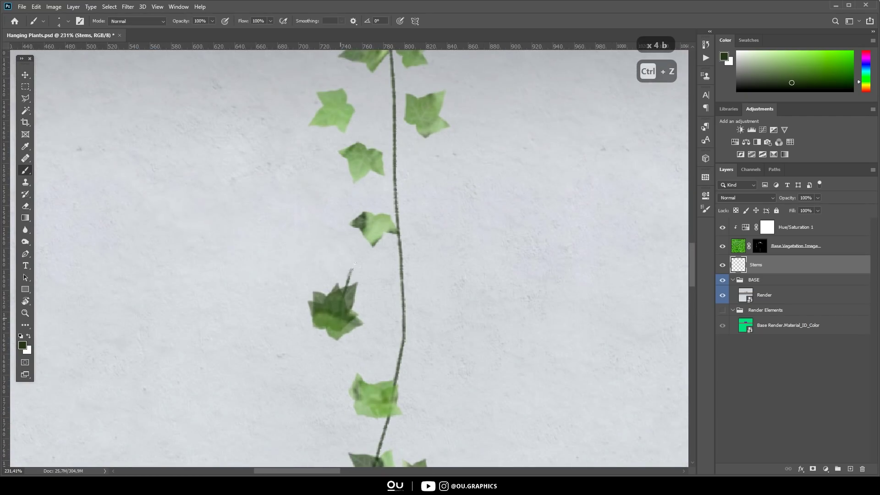
{"action": "key", "text": "ctrl+z"}
{"action": "key", "text": "ctrl+z"}
{"action": "left_click_drag", "start_coordinate": [404, 285], "coordinate": [346, 306]}
{"action": "left_click_drag", "start_coordinate": [408, 96], "coordinate": [392, 238]}
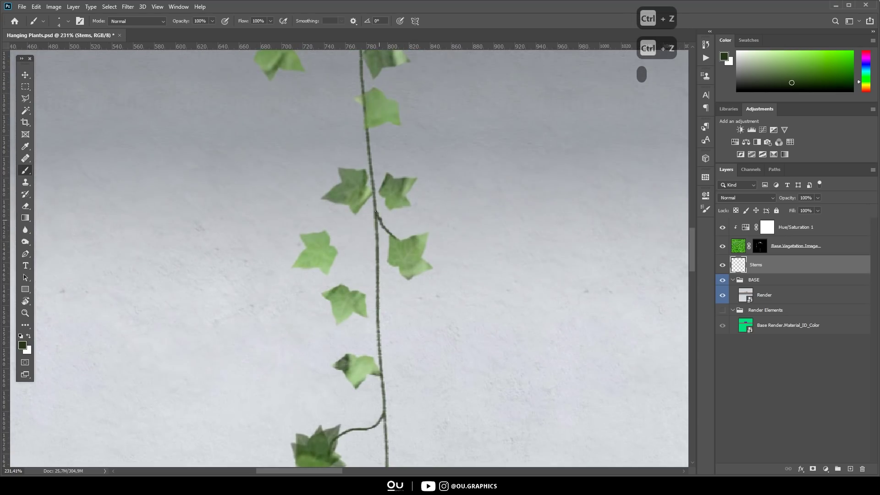
{"action": "scroll", "coordinate": [376, 212], "scroll_direction": "up", "scroll_amount": 5}
{"action": "scroll", "coordinate": [396, 256], "scroll_direction": "down", "scroll_amount": 8}
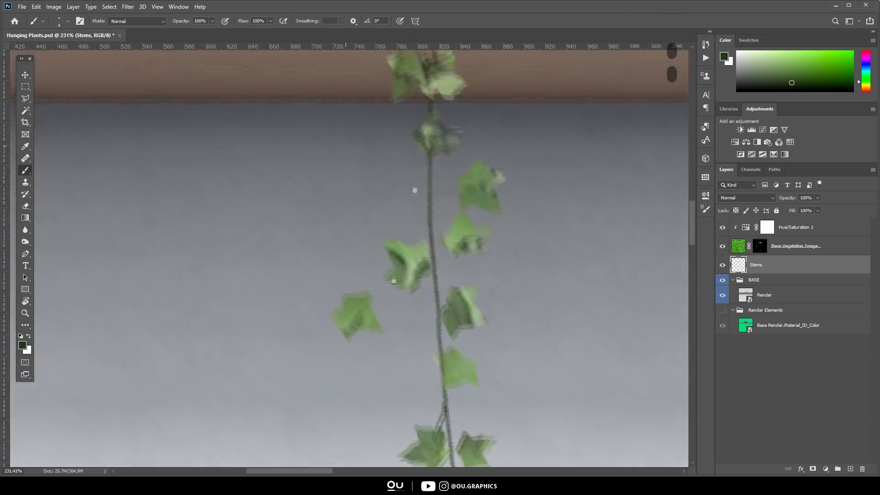
Paint short branch stems to the side leaves of the shorter middle strand and a curved stem across the left strand
{"action": "scroll", "coordinate": [642, 256], "scroll_direction": "up", "scroll_amount": 6}
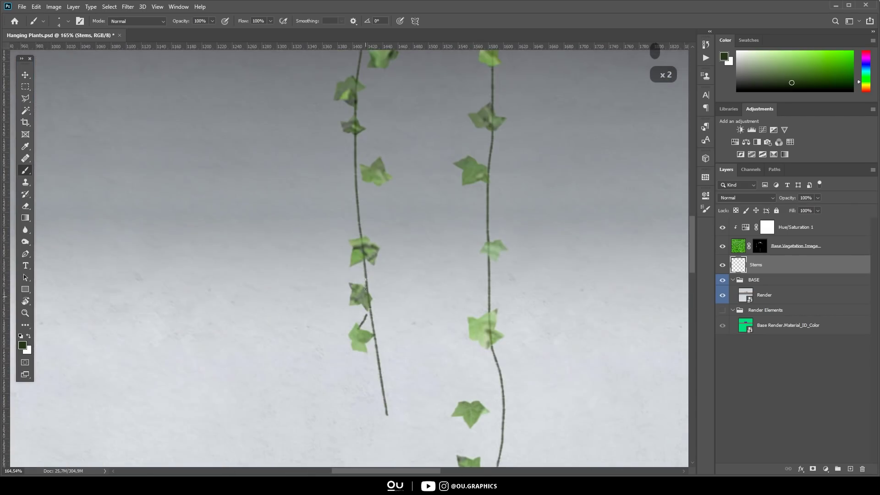
{"action": "scroll", "coordinate": [376, 284], "scroll_direction": "left", "scroll_amount": 2}
{"action": "scroll", "coordinate": [385, 256], "scroll_direction": "up", "scroll_amount": 5}
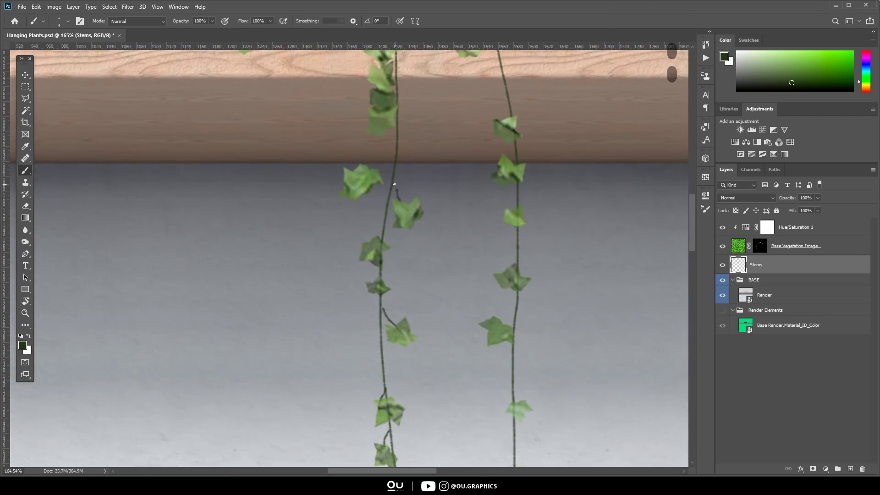
{"action": "scroll", "coordinate": [397, 137], "scroll_direction": "down", "scroll_amount": 3}
{"action": "key", "text": "ctrl+z"}
{"action": "key", "text": "ctrl+z"}
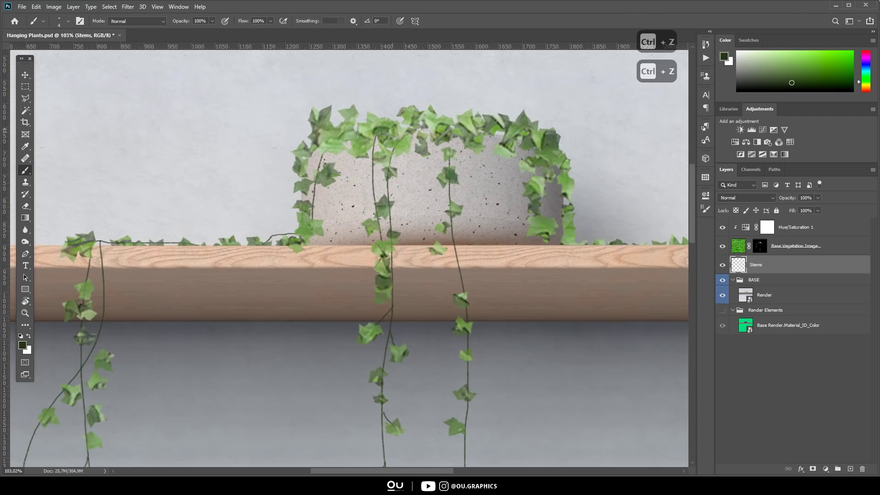
Paint a stem along the shelf to the right of the planter that curves over the edge, undoing unsuitable strokes
{"action": "left_click_drag", "start_coordinate": [467, 116], "coordinate": [278, 76]}
{"action": "mouse_move", "coordinate": [460, 206]}
{"action": "left_mouse_down"}
{"action": "mouse_move", "coordinate": [519, 208]}
{"action": "mouse_move", "coordinate": [431, 140]}
{"action": "left_mouse_up"}
{"action": "scroll", "coordinate": [522, 205], "scroll_direction": "down", "scroll_amount": 3}
{"action": "mouse_move", "coordinate": [428, 141]}
{"action": "left_mouse_down"}
{"action": "mouse_move", "coordinate": [456, 361]}
{"action": "mouse_move", "coordinate": [422, 316]}
{"action": "mouse_move", "coordinate": [438, 275]}
{"action": "mouse_move", "coordinate": [447, 331]}
{"action": "mouse_move", "coordinate": [494, 134]}
{"action": "mouse_move", "coordinate": [571, 163]}
{"action": "left_mouse_up"}
{"action": "key", "text": "ctrl+z"}
{"action": "key", "text": "ctrl+z"}
{"action": "key", "text": "ctrl+z"}
{"action": "key", "text": "ctrl+z"}
{"action": "key", "text": "ctrl+z"}
{"action": "key", "text": "ctrl+z"}
{"action": "mouse_move", "coordinate": [518, 137]}
{"action": "left_mouse_down"}
{"action": "mouse_move", "coordinate": [568, 143]}
{"action": "mouse_move", "coordinate": [549, 200]}
{"action": "left_mouse_up"}
{"action": "scroll", "coordinate": [526, 143], "scroll_direction": "up", "scroll_amount": 4}
{"action": "key", "text": "e"}
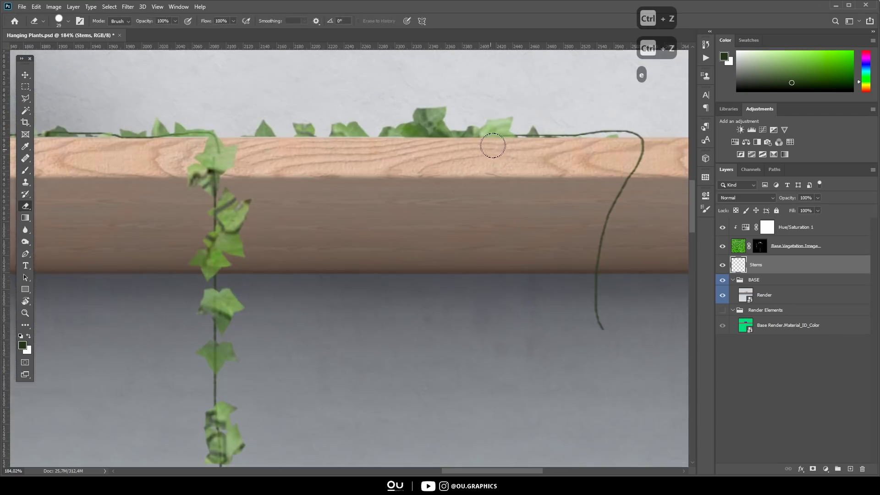
Try curved side stems around the hanging strand right of the planter, undoing the unsuitable strokes
{"action": "key", "text": "b"}
{"action": "scroll", "coordinate": [499, 168], "scroll_direction": "down", "scroll_amount": 6}
{"action": "scroll", "coordinate": [471, 170], "scroll_direction": "up", "scroll_amount": 3}
{"action": "scroll", "coordinate": [462, 172], "scroll_direction": "down", "scroll_amount": 2}
{"action": "key", "text": "ctrl+z"}
{"action": "key", "text": "ctrl+z"}
{"action": "key", "text": "ctrl+z"}
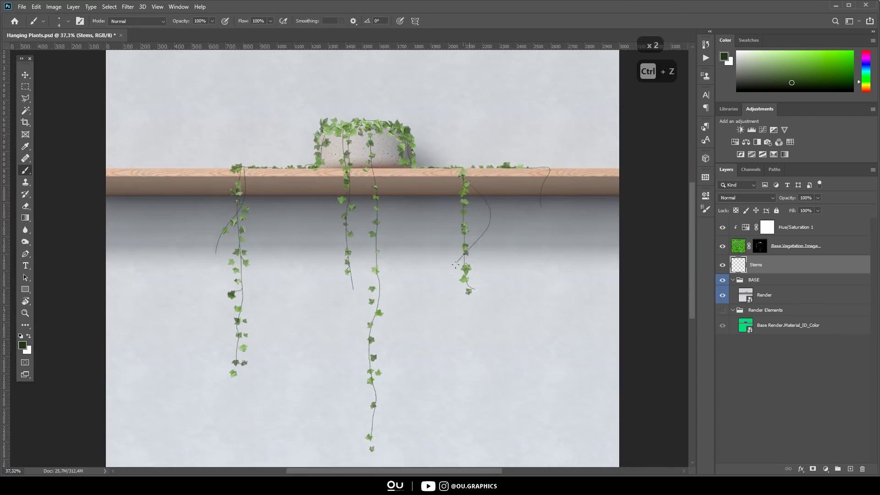
Paint a second long stem from the planter rim down across the longest middle strand, undoing the failed attempts
{"action": "left_click_drag", "start_coordinate": [378, 133], "coordinate": [382, 322]}
{"action": "key", "text": "ctrl+z"}
{"action": "key", "text": "ctrl+z"}
{"action": "mouse_move", "coordinate": [397, 330]}
{"action": "left_mouse_down"}
{"action": "mouse_move", "coordinate": [374, 284]}
{"action": "mouse_move", "coordinate": [379, 292]}
{"action": "left_mouse_up"}
{"action": "key", "text": "ctrl+z"}
{"action": "left_click_drag", "start_coordinate": [359, 105], "coordinate": [363, 296]}
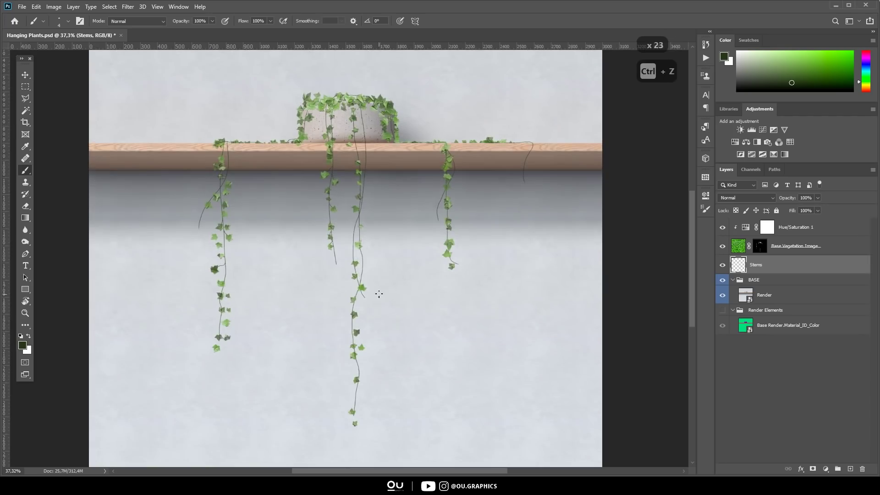
{"action": "scroll", "coordinate": [341, 114], "scroll_direction": "up", "scroll_amount": 8}
{"action": "scroll", "coordinate": [345, 120], "scroll_direction": "down", "scroll_amount": 6}
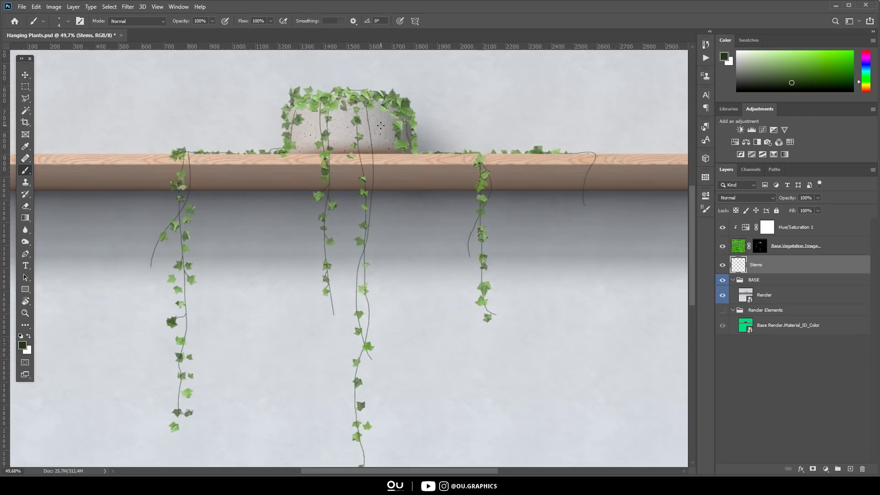
Choose the 30 px leaf brush from OU Graphics Vegetation Brushes and target the Base Vegetation Image mask with white
{"action": "right_click", "coordinate": [388, 129]}
{"action": "left_click", "coordinate": [503, 306]}
{"action": "scroll", "coordinate": [320, 261], "scroll_direction": "up", "scroll_amount": 2}
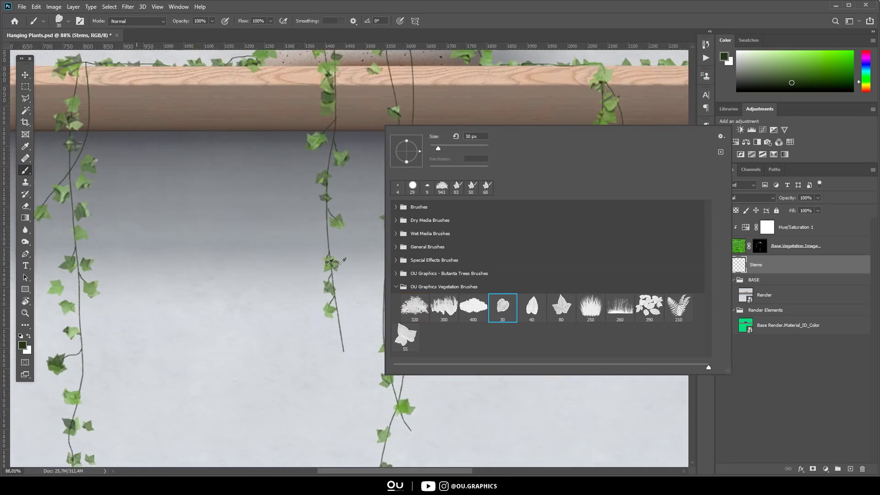
{"action": "left_click", "coordinate": [760, 246]}
{"action": "key", "text": "x"}
{"action": "scroll", "coordinate": [336, 256], "scroll_direction": "up", "scroll_amount": 2}
{"action": "key", "text": "ctrl+z"}
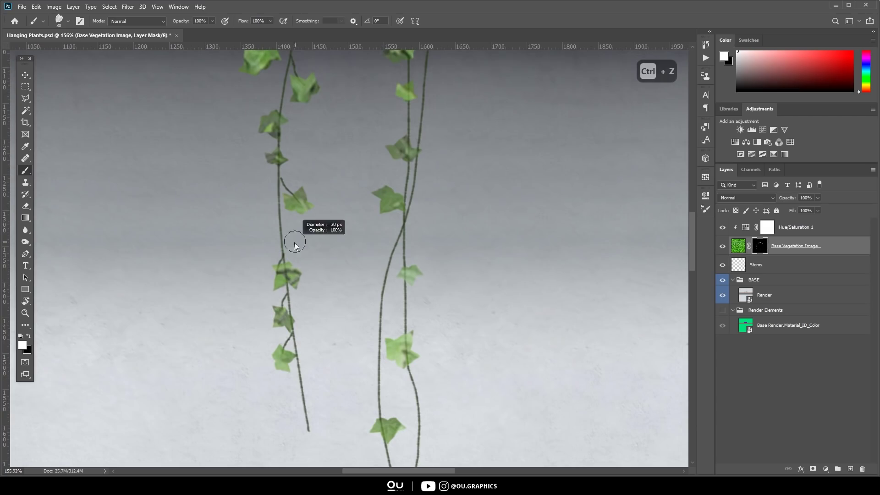
Paint small leaves of about 25 px into the mask around the lower stems of the two middle strands
{"action": "left_click", "coordinate": [310, 415]}
{"action": "left_click", "coordinate": [291, 427]}
{"action": "scroll", "coordinate": [315, 255], "scroll_direction": "up", "scroll_amount": 2}
{"action": "left_click", "coordinate": [285, 323]}
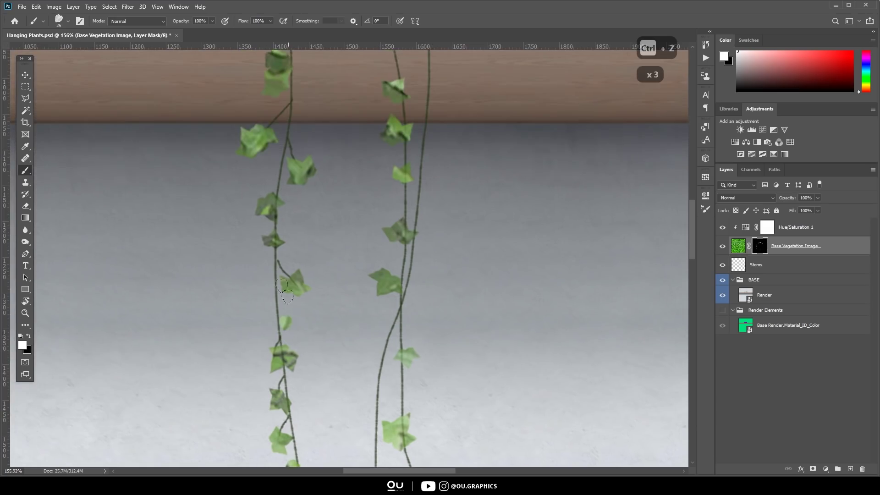
{"action": "scroll", "coordinate": [273, 277], "scroll_direction": "down", "scroll_amount": 2}
{"action": "scroll", "coordinate": [321, 321], "scroll_direction": "down", "scroll_amount": 3}
{"action": "left_click", "coordinate": [368, 340]}
{"action": "left_click", "coordinate": [354, 351]}
{"action": "scroll", "coordinate": [362, 366], "scroll_direction": "down", "scroll_amount": 2}
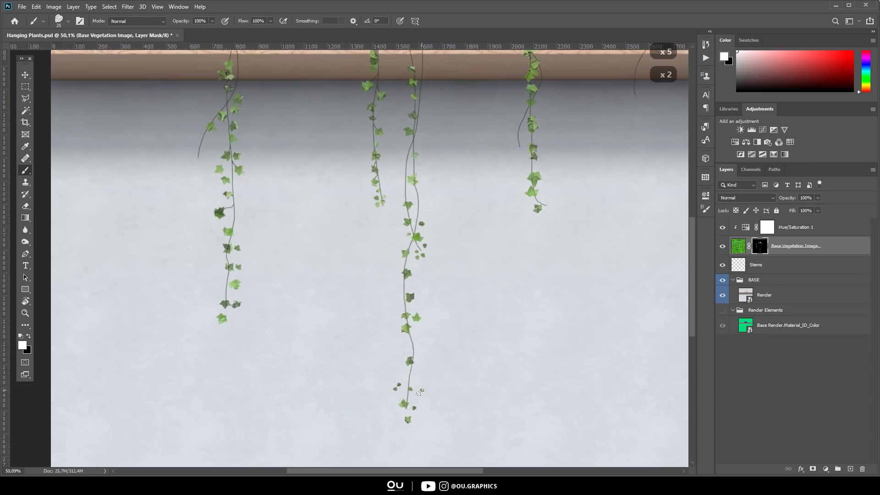
Add small leaves around the side stems of the left strand and the strand right of the planter
{"action": "left_click", "coordinate": [201, 162]}
{"action": "left_click", "coordinate": [208, 150]}
{"action": "left_click", "coordinate": [193, 143]}
{"action": "left_click_drag", "start_coordinate": [494, 138], "coordinate": [387, 222]}
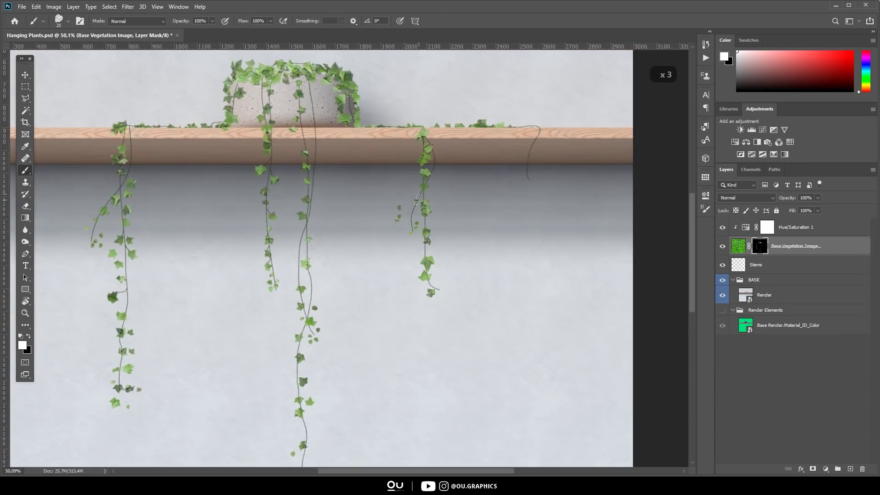
Paint small leaves at the end of the far-right stem, masking out stray ones with black
{"action": "key", "text": "e"}
{"action": "key", "text": "b"}
{"action": "scroll", "coordinate": [537, 102], "scroll_direction": "up", "scroll_amount": 1}
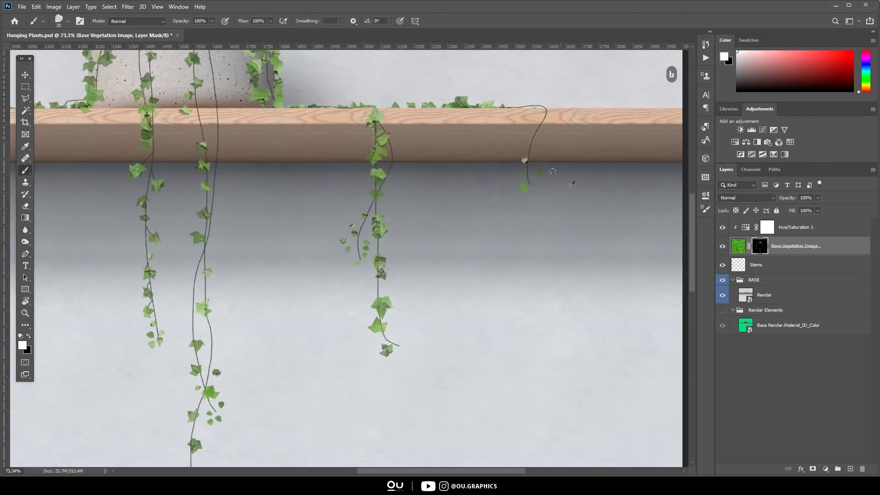
{"action": "scroll", "coordinate": [572, 184], "scroll_direction": "down", "scroll_amount": 2}
{"action": "key", "text": "x"}
{"action": "scroll", "coordinate": [456, 285], "scroll_direction": "up", "scroll_amount": 2}
{"action": "key", "text": "x"}
{"action": "scroll", "coordinate": [483, 275], "scroll_direction": "down", "scroll_amount": 3}
{"action": "scroll", "coordinate": [232, 225], "scroll_direction": "up", "scroll_amount": 5}
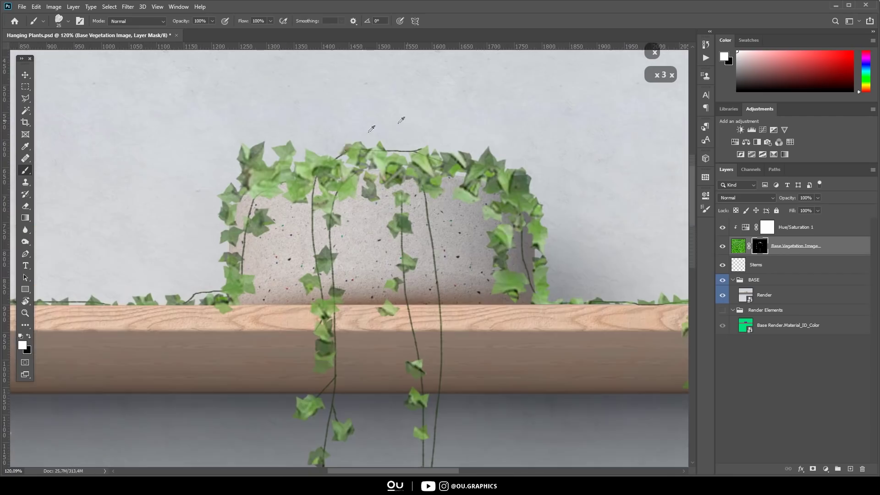
Scatter small leaves above and around the planter's foliage, switching to the 55 px ivy brush resized between 27 and 43 px
{"action": "left_click", "coordinate": [325, 137]}
{"action": "left_click", "coordinate": [278, 133]}
{"action": "right_click", "coordinate": [360, 133]}
{"action": "left_click", "coordinate": [381, 343]}
{"action": "left_click_drag", "start_coordinate": [294, 183], "coordinate": [252, 199]}
{"action": "left_click_drag", "start_coordinate": [232, 154], "coordinate": [226, 159]}
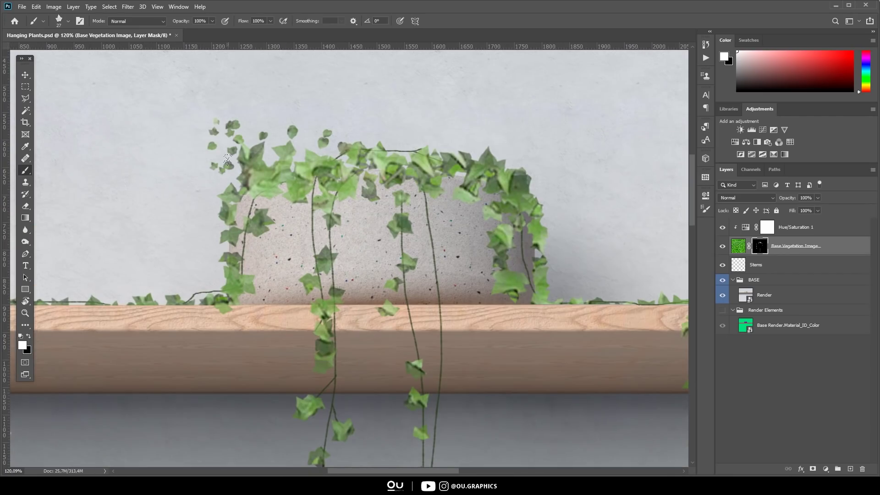
{"action": "mouse_move", "coordinate": [478, 162]}
{"action": "left_mouse_down"}
{"action": "mouse_move", "coordinate": [439, 167]}
{"action": "mouse_move", "coordinate": [378, 139]}
{"action": "mouse_move", "coordinate": [463, 190]}
{"action": "mouse_move", "coordinate": [370, 205]}
{"action": "mouse_move", "coordinate": [269, 243]}
{"action": "left_mouse_up"}
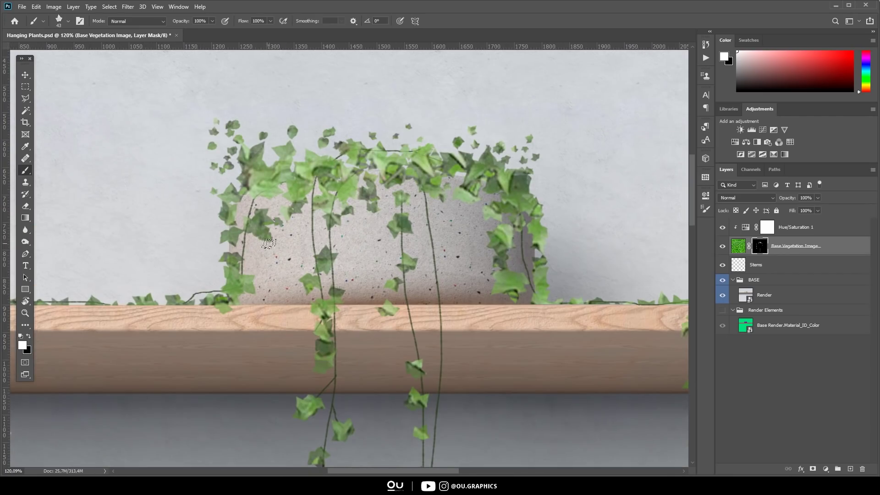
Add 43 px ivy leaves along the planter's second long stem and down the longest strand
{"action": "scroll", "coordinate": [451, 213], "scroll_direction": "down", "scroll_amount": 2}
{"action": "scroll", "coordinate": [412, 220], "scroll_direction": "down", "scroll_amount": 6}
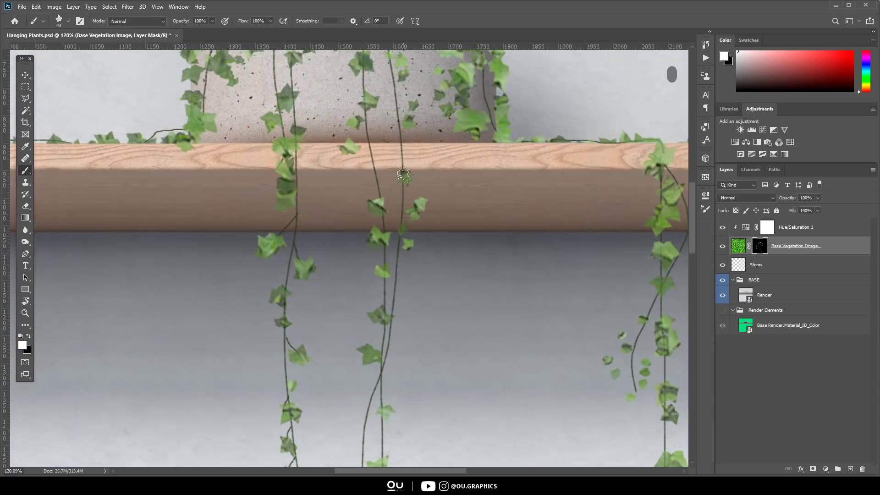
{"action": "scroll", "coordinate": [435, 304], "scroll_direction": "down", "scroll_amount": 2}
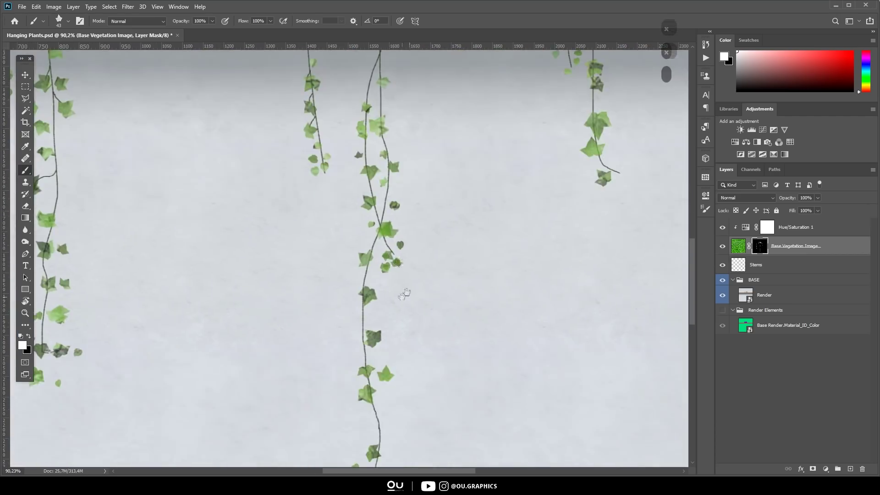
{"action": "left_click", "coordinate": [385, 339]}
{"action": "scroll", "coordinate": [420, 309], "scroll_direction": "down", "scroll_amount": 6}
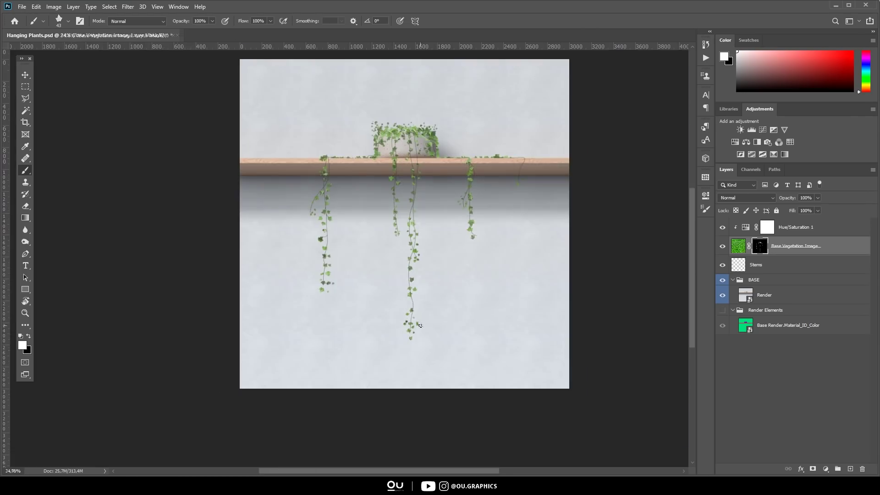
Mask out stray leaves around the longest strand's lower end with a black foliage brush reduced to 75 px
{"action": "scroll", "coordinate": [417, 322], "scroll_direction": "up", "scroll_amount": 8}
{"action": "key", "text": "x"}
{"action": "right_click", "coordinate": [411, 319]}
{"action": "left_click", "coordinate": [444, 409]}
{"action": "key", "text": "Return"}
{"action": "key", "text": "bracketleft"}
{"action": "key", "text": "bracketleft"}
{"action": "key", "text": "bracketleft"}
{"action": "key", "text": "bracketleft"}
{"action": "key", "text": "bracketleft"}
{"action": "key", "text": "bracketleft"}
{"action": "key", "text": "bracketleft"}
{"action": "key", "text": "bracketleft"}
{"action": "key", "text": "bracketleft"}
{"action": "key", "text": "bracketleft"}
{"action": "left_click", "coordinate": [411, 319]}
{"action": "left_click", "coordinate": [341, 307]}
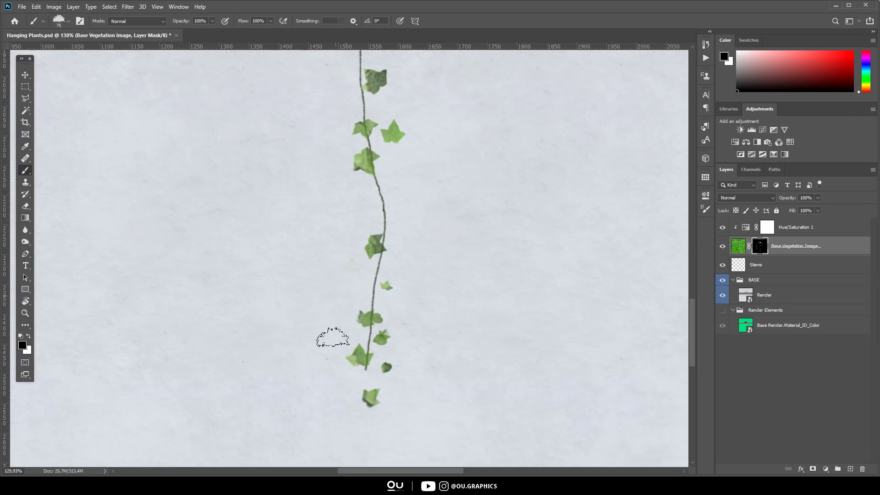
{"action": "left_click", "coordinate": [352, 268]}
{"action": "scroll", "coordinate": [412, 307], "scroll_direction": "down", "scroll_amount": 5}
{"action": "scroll", "coordinate": [409, 319], "scroll_direction": "up", "scroll_amount": 6}
{"action": "scroll", "coordinate": [434, 303], "scroll_direction": "down", "scroll_amount": 12}
{"action": "left_click_drag", "start_coordinate": [389, 269], "coordinate": [299, 363]}
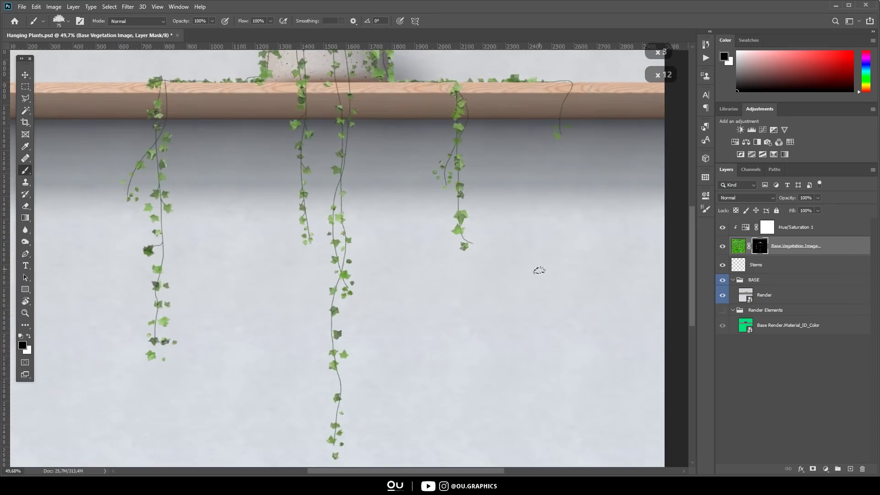
Paint a thin 3 px stem on the Stems layer winding around the lower end of the longest strand
{"action": "left_click", "coordinate": [755, 265]}
{"action": "key", "text": "b"}
{"action": "right_click", "coordinate": [371, 298]}
{"action": "left_click_drag", "start_coordinate": [469, 239], "coordinate": [451, 239]}
{"action": "type", "text": "3"}
{"action": "left_click_drag", "start_coordinate": [315, 307], "coordinate": [324, 190]}
{"action": "left_click_drag", "start_coordinate": [324, 190], "coordinate": [349, 294]}
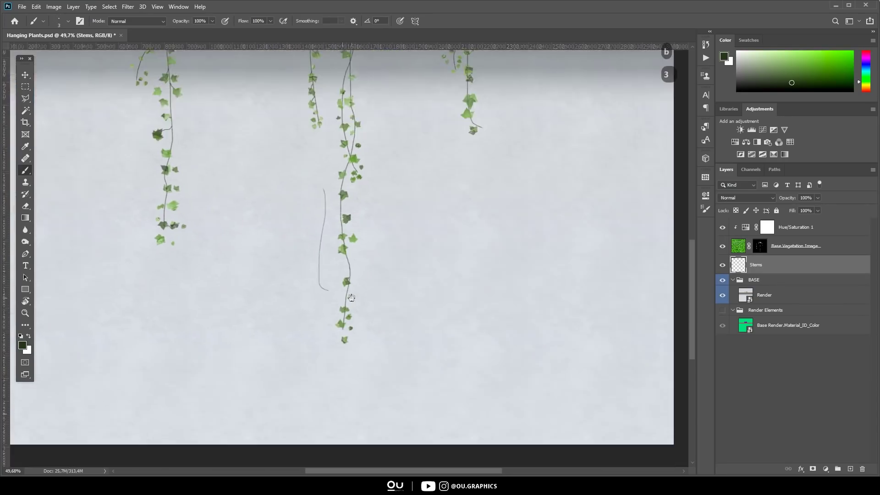
{"action": "scroll", "coordinate": [348, 302], "scroll_direction": "up", "scroll_amount": 8}
{"action": "key", "text": "ctrl+z"}
{"action": "left_click_drag", "start_coordinate": [334, 101], "coordinate": [349, 374]}
{"action": "key", "text": "ctrl+z"}
{"action": "left_click_drag", "start_coordinate": [328, 142], "coordinate": [364, 356]}
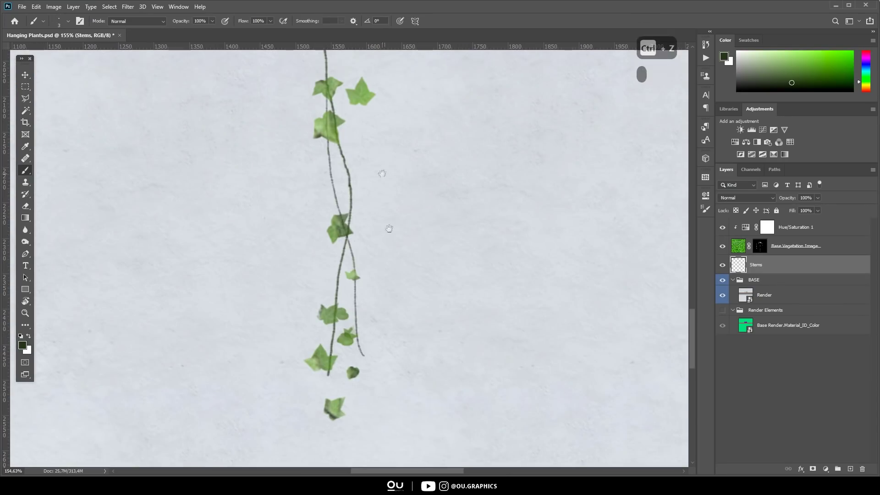
Paint additional thin 3 px stems alongside the left and middle hanging strands, undoing unsuitable strokes
{"action": "left_click_drag", "start_coordinate": [382, 173], "coordinate": [388, 456]}
{"action": "left_click_drag", "start_coordinate": [359, 136], "coordinate": [366, 368]}
{"action": "key", "text": "ctrl+z"}
{"action": "scroll", "coordinate": [342, 169], "scroll_direction": "down", "scroll_amount": 4}
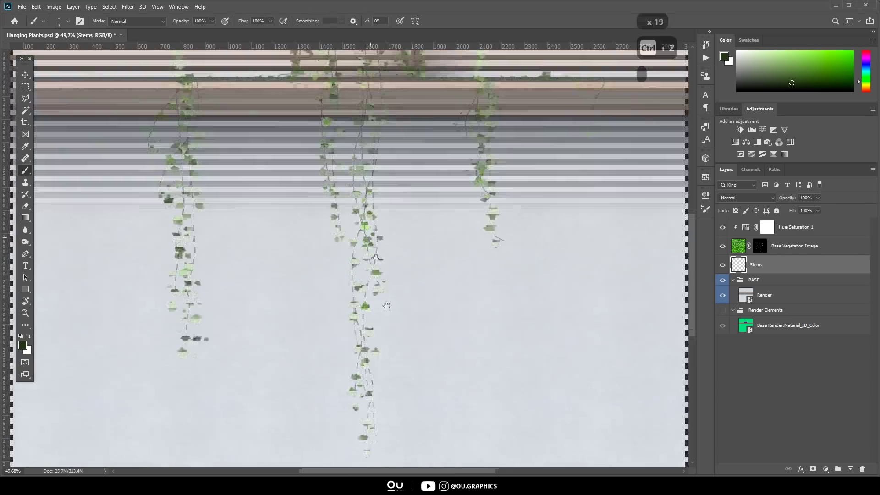
{"action": "scroll", "coordinate": [377, 74], "scroll_direction": "up", "scroll_amount": 3}
{"action": "left_click_drag", "start_coordinate": [380, 435], "coordinate": [419, 367]}
{"action": "scroll", "coordinate": [386, 282], "scroll_direction": "down", "scroll_amount": 4}
{"action": "key", "text": "ctrl+z"}
{"action": "scroll", "coordinate": [272, 366], "scroll_direction": "up", "scroll_amount": 2}
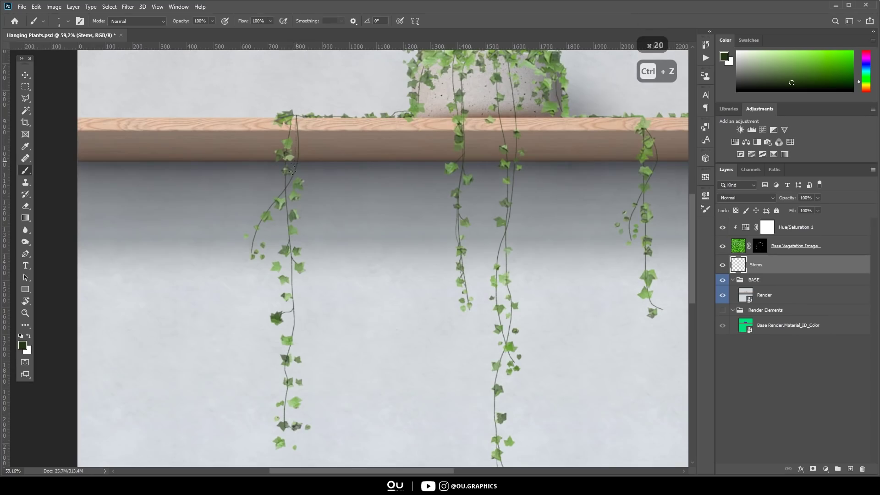
{"action": "scroll", "coordinate": [295, 133], "scroll_direction": "down", "scroll_amount": 2}
{"action": "scroll", "coordinate": [321, 189], "scroll_direction": "up", "scroll_amount": 4}
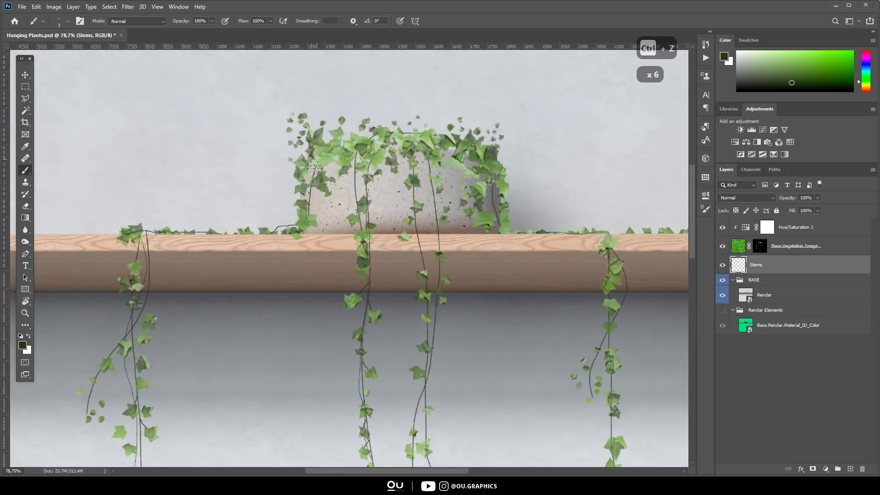
Paint short thin stems among the leaves on the planter's rim and sides
{"action": "scroll", "coordinate": [320, 189], "scroll_direction": "up", "scroll_amount": 6}
{"action": "key", "text": "ctrl+z"}
{"action": "key", "text": "ctrl+z"}
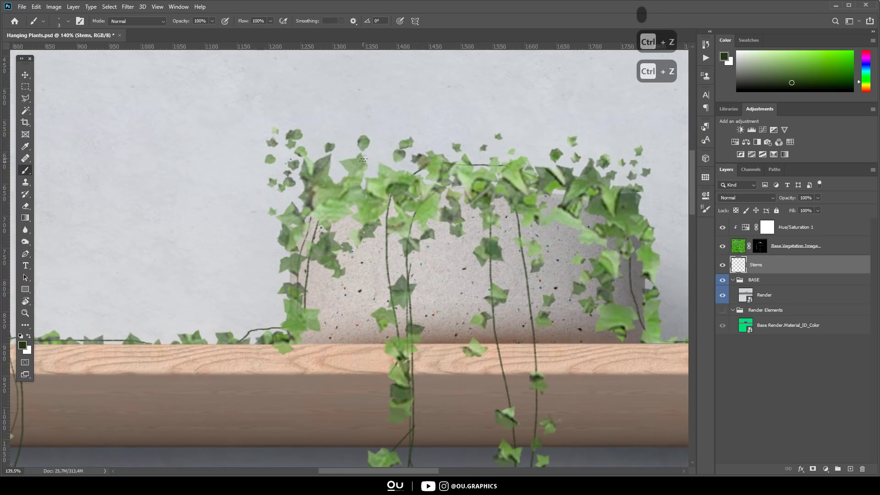
{"action": "left_click_drag", "start_coordinate": [363, 179], "coordinate": [415, 163]}
{"action": "left_click_drag", "start_coordinate": [389, 197], "coordinate": [347, 227]}
{"action": "left_click_drag", "start_coordinate": [536, 213], "coordinate": [555, 239]}
{"action": "left_click_drag", "start_coordinate": [579, 213], "coordinate": [511, 213]}
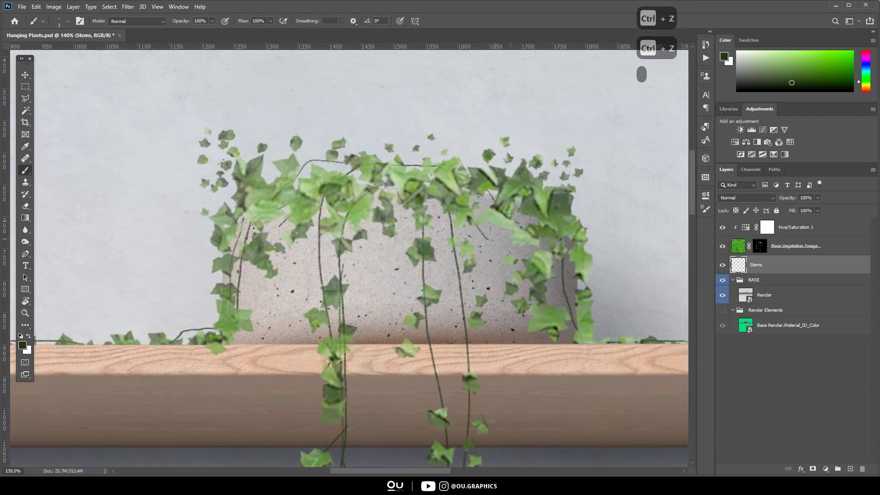
Choose the 80 px ivy leaf brush, undo the test leaf beside the planter and target the Base Vegetation Image mask
{"action": "scroll", "coordinate": [510, 213], "scroll_direction": "down", "scroll_amount": 4}
{"action": "right_click", "coordinate": [510, 213]}
{"action": "left_click", "coordinate": [674, 395]}
{"action": "left_click", "coordinate": [666, 167]}
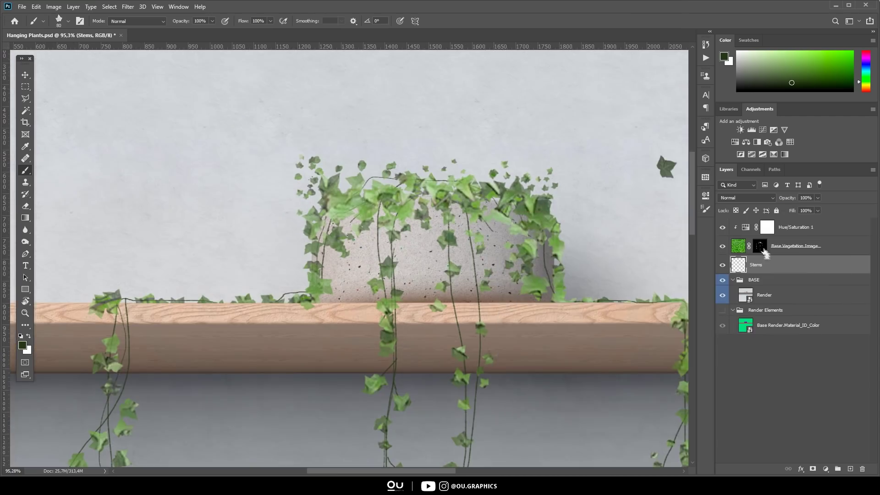
{"action": "left_click", "coordinate": [759, 247]}
{"action": "scroll", "coordinate": [360, 165], "scroll_direction": "up", "scroll_amount": 6}
{"action": "key", "text": "ctrl+z"}
{"action": "key", "text": "ctrl+z"}
Paint larger ivy leaves in white on the mask across the planter's rim to thicken its foliage
{"action": "key", "text": "x"}
{"action": "left_click", "coordinate": [348, 204]}
{"action": "left_click_drag", "start_coordinate": [384, 204], "coordinate": [286, 217]}
{"action": "key", "text": "0"}
{"action": "left_click", "coordinate": [181, 234]}
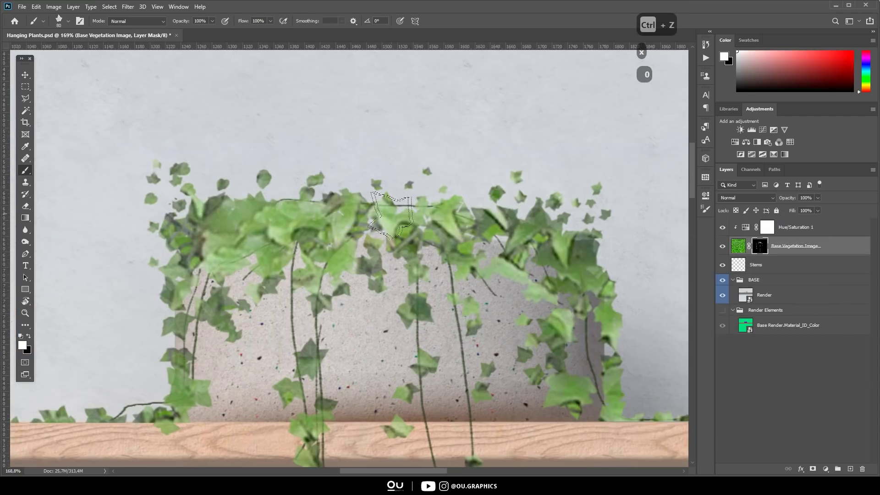
{"action": "scroll", "coordinate": [398, 229], "scroll_direction": "down", "scroll_amount": 4}
{"action": "scroll", "coordinate": [590, 243], "scroll_direction": "down", "scroll_amount": 6}
{"action": "scroll", "coordinate": [500, 216], "scroll_direction": "up", "scroll_amount": 6}
{"action": "mouse_move", "coordinate": [503, 220]}
{"action": "left_mouse_down"}
{"action": "mouse_move", "coordinate": [444, 219]}
{"action": "mouse_move", "coordinate": [541, 228]}
{"action": "left_mouse_up"}
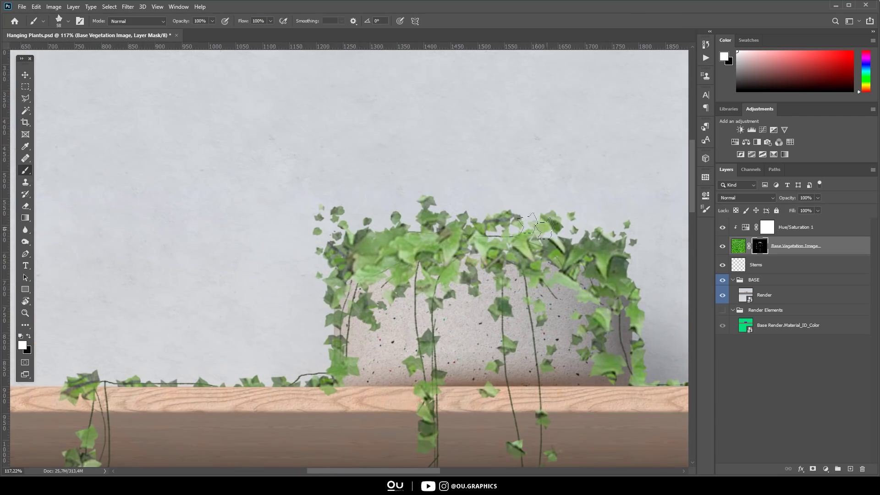
{"action": "scroll", "coordinate": [417, 186], "scroll_direction": "down", "scroll_amount": 12}
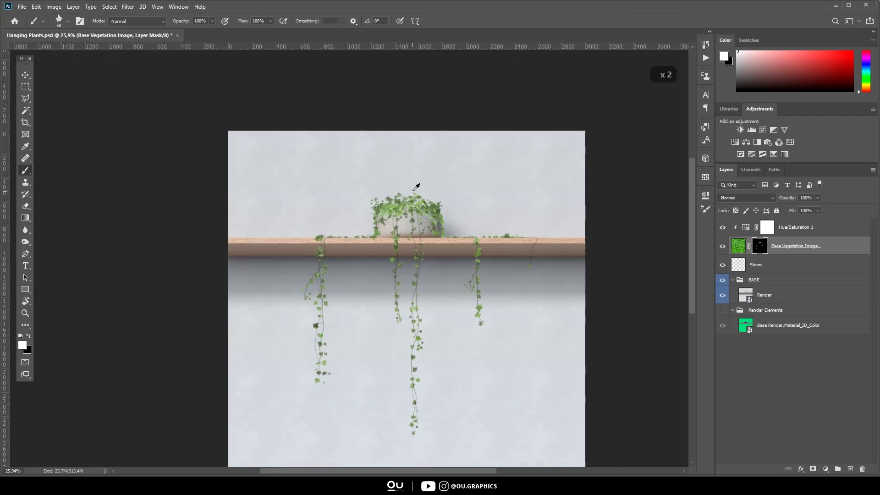
Duplicate the Stems, Base Vegetation Image and Hue/Saturation 1 layers below the originals and merge the copies into one layer
{"action": "left_click_drag", "start_coordinate": [532, 309], "coordinate": [510, 296]}
{"action": "left_click", "coordinate": [796, 264]}
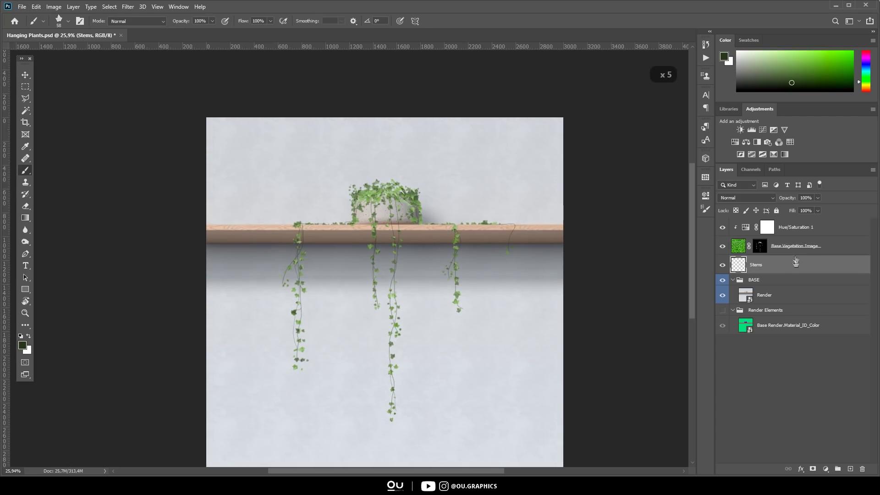
{"action": "left_click", "coordinate": [802, 230], "text": "shift"}
{"action": "left_click_drag", "start_coordinate": [768, 267], "coordinate": [767, 273]}
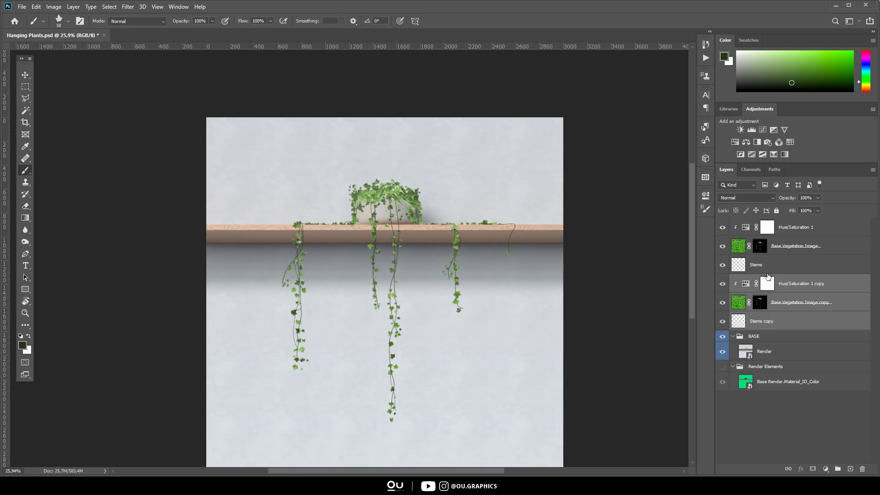
{"action": "key", "text": "ctrl+e"}
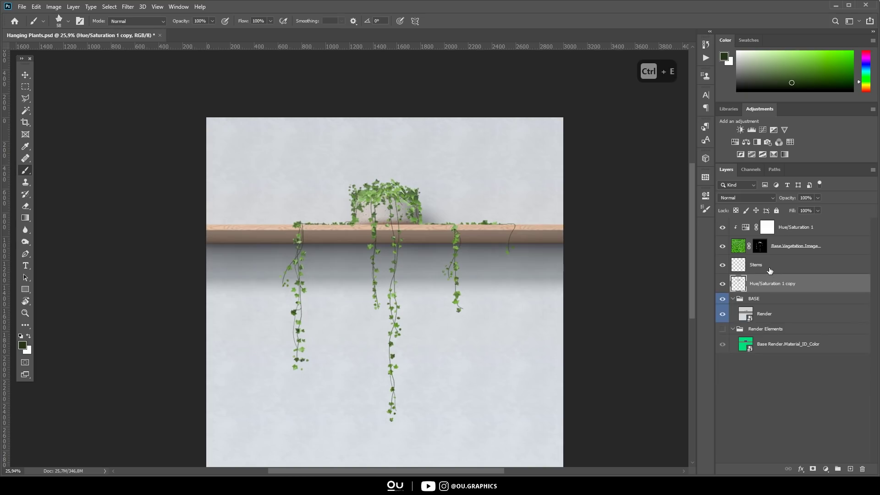
Turn the merged ivy copy black with a Hue/Saturation adjustment, setting Lightness to -100
{"action": "key", "text": "ctrl+u"}
{"action": "left_click_drag", "start_coordinate": [811, 284], "coordinate": [753, 288]}
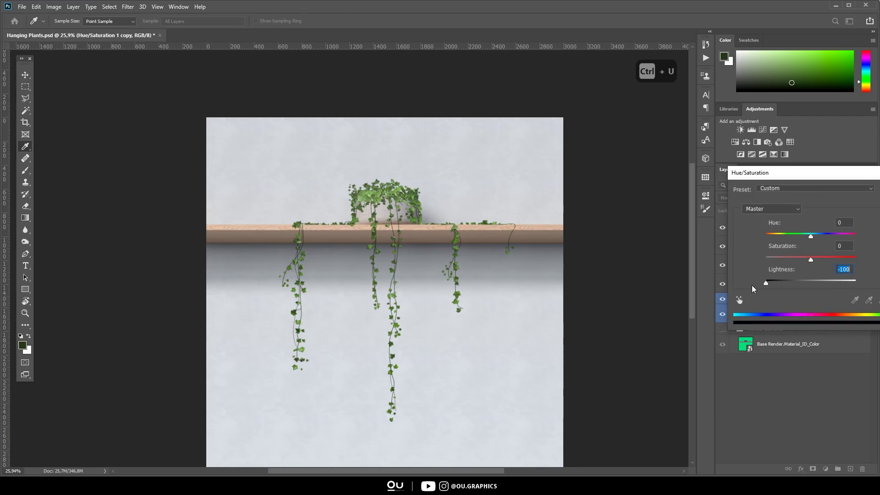
{"action": "key", "text": "Return"}
{"action": "key", "text": "ctrl+z"}
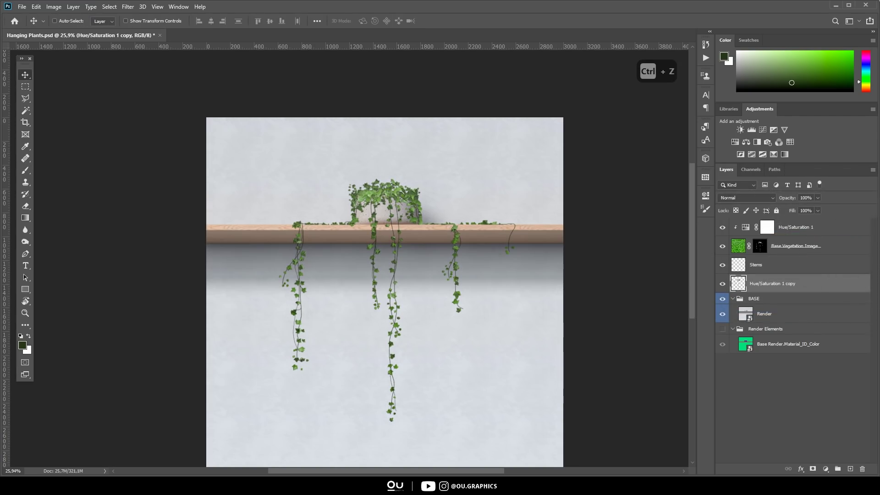
Offset the black ivy copy slightly sideways from the green leaves so it acts as their shadow
{"action": "scroll", "coordinate": [412, 304], "scroll_direction": "up", "scroll_amount": 2}
{"action": "scroll", "coordinate": [305, 256], "scroll_direction": "up", "scroll_amount": 2}
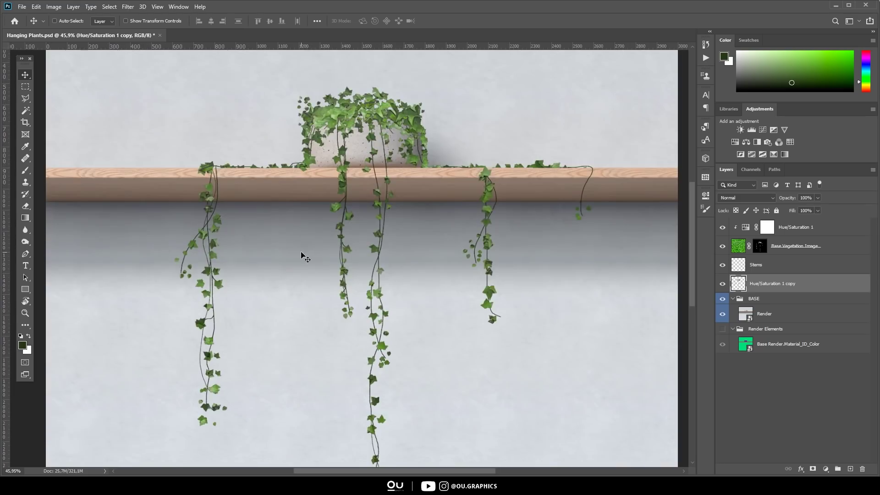
{"action": "left_click_drag", "start_coordinate": [302, 255], "coordinate": [284, 279]}
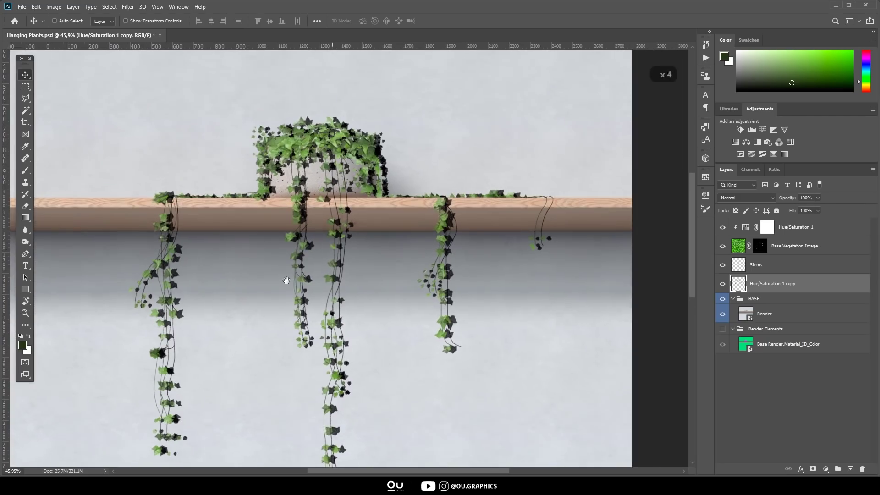
Fade the shadow copy beside the planter's right edge and around the rightmost strand with an eraser at 30% opacity
{"action": "key", "text": "e"}
{"action": "right_click", "coordinate": [384, 145], "text": "alt"}
{"action": "mouse_move", "coordinate": [380, 137]}
{"action": "left_mouse_down"}
{"action": "mouse_move", "coordinate": [271, 127]}
{"action": "mouse_move", "coordinate": [464, 185]}
{"action": "mouse_move", "coordinate": [531, 188]}
{"action": "left_mouse_up"}
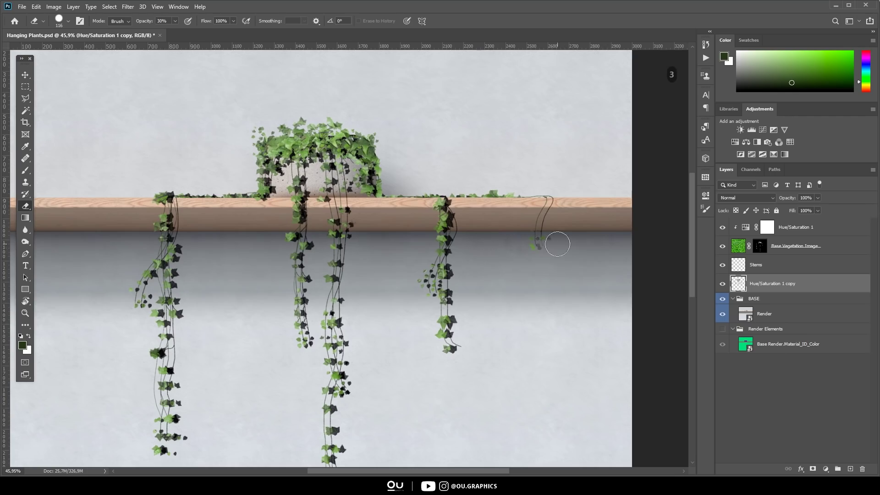
{"action": "left_click_drag", "start_coordinate": [557, 244], "coordinate": [577, 238]}
Erase the shadow copy across the shelf's front face at 100% eraser opacity
{"action": "scroll", "coordinate": [133, 214], "scroll_direction": "up", "scroll_amount": 4}
{"action": "right_click", "coordinate": [208, 213], "text": "alt"}
{"action": "scroll", "coordinate": [142, 216], "scroll_direction": "down", "scroll_amount": 3}
{"action": "left_click_drag", "start_coordinate": [153, 219], "coordinate": [119, 219]}
{"action": "key", "text": "0"}
{"action": "left_click_drag", "start_coordinate": [148, 220], "coordinate": [591, 220]}
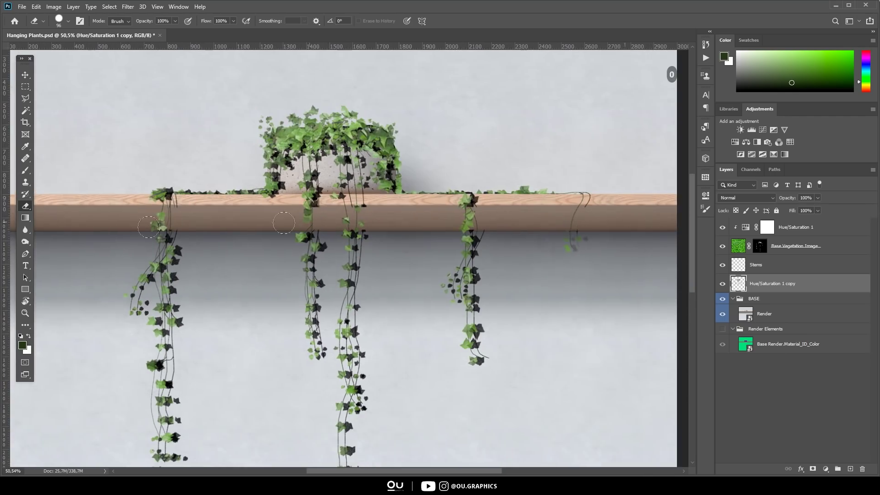
{"action": "scroll", "coordinate": [675, 207], "scroll_direction": "down", "scroll_amount": 4}
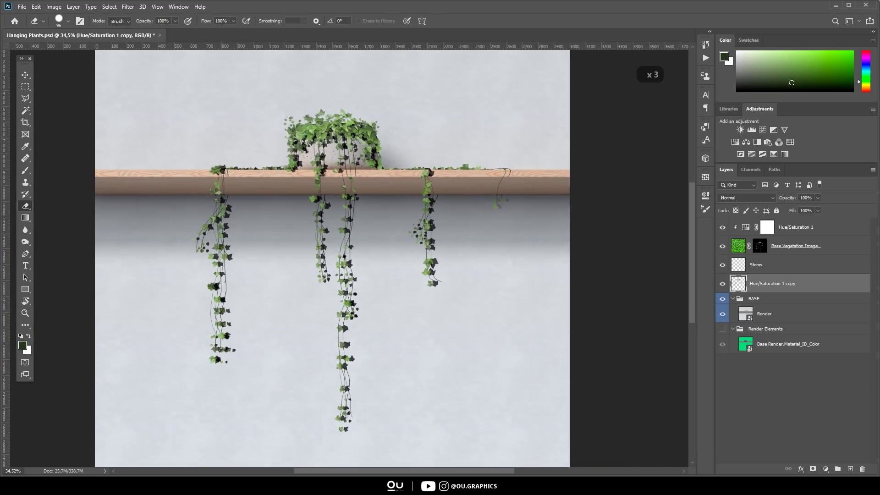
Apply a 5-pixel Gaussian Blur to the shadow copy and fade it just under the shelf with a 30% eraser
{"action": "left_click", "coordinate": [127, 6]}
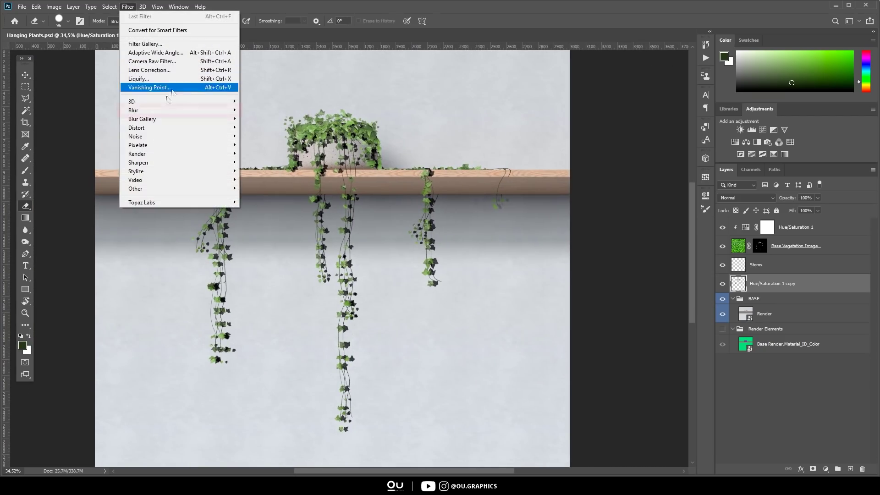
{"action": "mouse_move", "coordinate": [207, 110]}
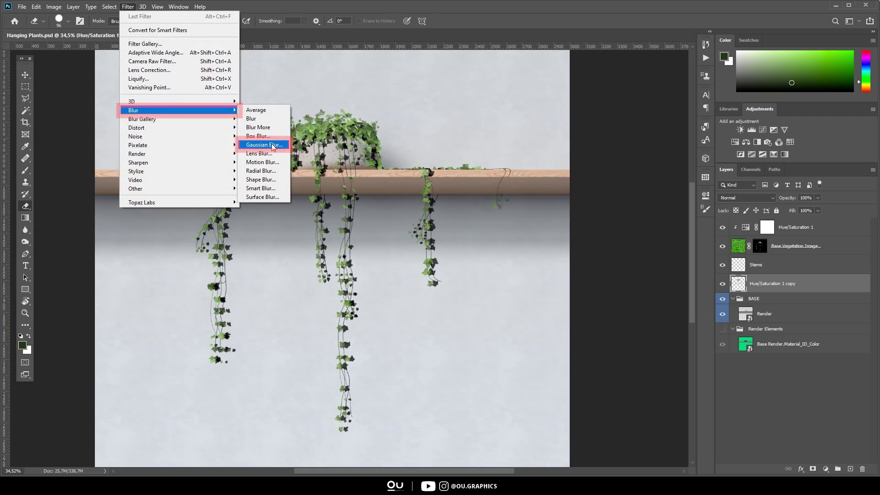
{"action": "left_click", "coordinate": [273, 146]}
{"action": "type", "text": "5"}
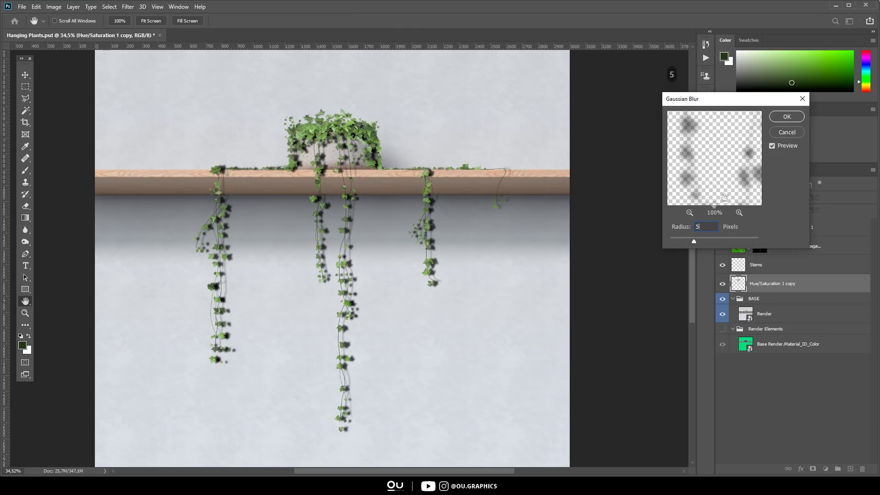
{"action": "left_click", "coordinate": [787, 117]}
{"action": "left_click_drag", "start_coordinate": [407, 231], "coordinate": [439, 232]}
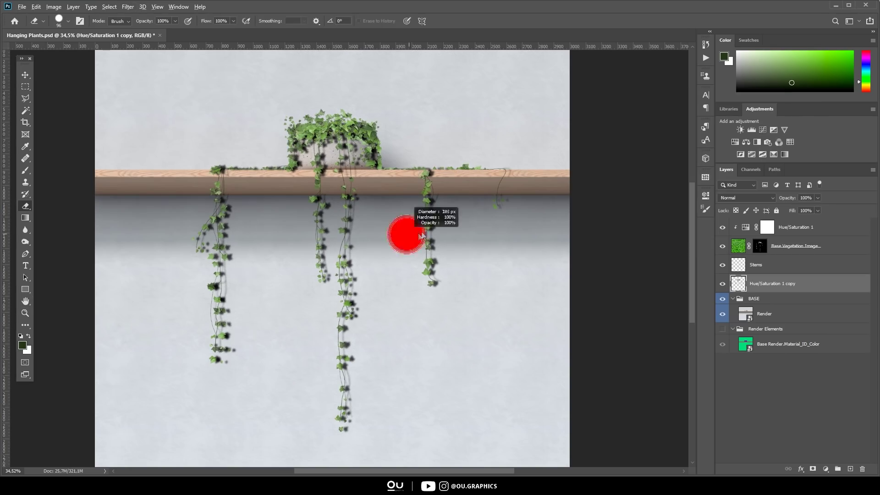
{"action": "key", "text": "3"}
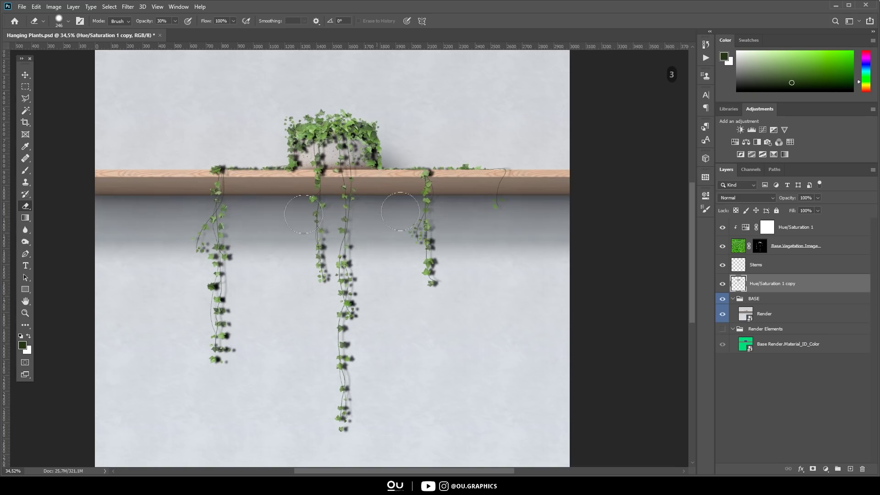
Select the shadows on the wall below the shelf with a rectangular marquee, shift them right of the strands and deselect
{"action": "key", "text": "m"}
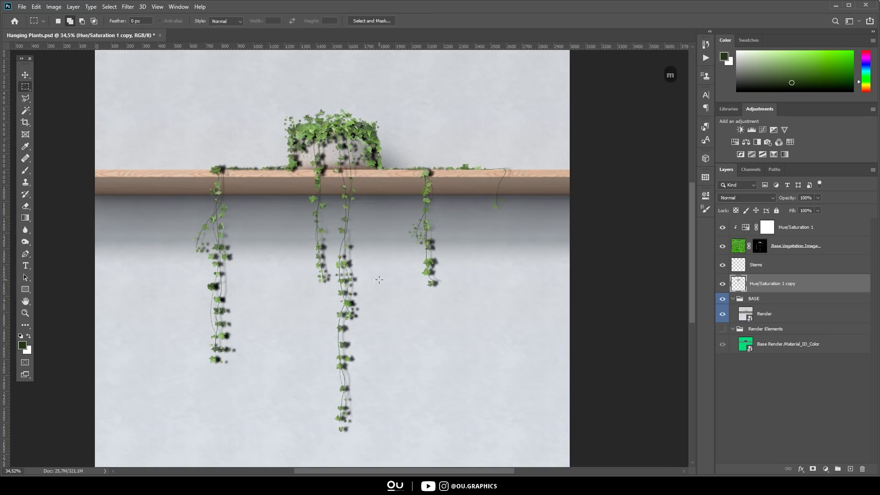
{"action": "left_click", "coordinate": [29, 90]}
{"action": "left_click", "coordinate": [60, 86]}
{"action": "left_click_drag", "start_coordinate": [549, 458], "coordinate": [125, 233]}
{"action": "key", "text": "v"}
{"action": "left_click_drag", "start_coordinate": [336, 276], "coordinate": [375, 276]}
{"action": "key", "text": "ctrl+d"}
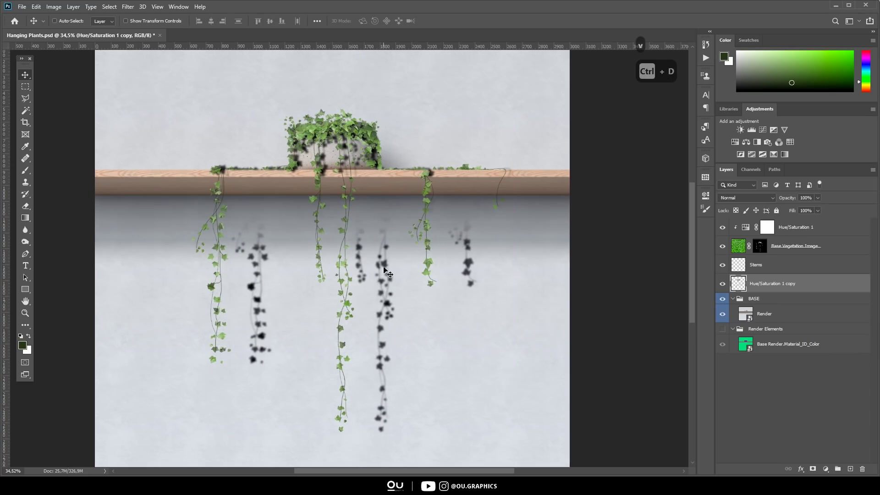
Erase leftover shadow along the shelf's wooden front edge at 100% opacity, undoing the unsuitable stroke
{"action": "key", "text": "e"}
{"action": "scroll", "coordinate": [256, 152], "scroll_direction": "up", "scroll_amount": 5}
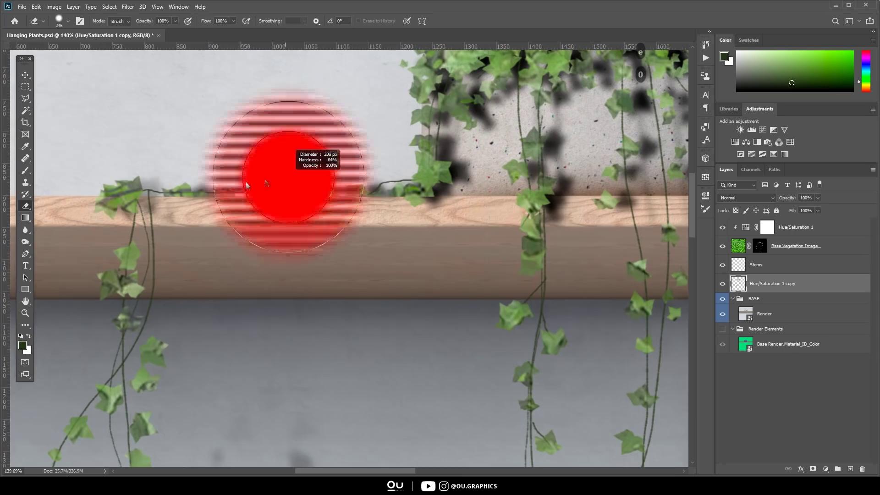
{"action": "left_click_drag", "start_coordinate": [398, 215], "coordinate": [446, 232]}
{"action": "key", "text": "ctrl+z"}
{"action": "left_click_drag", "start_coordinate": [619, 222], "coordinate": [314, 222]}
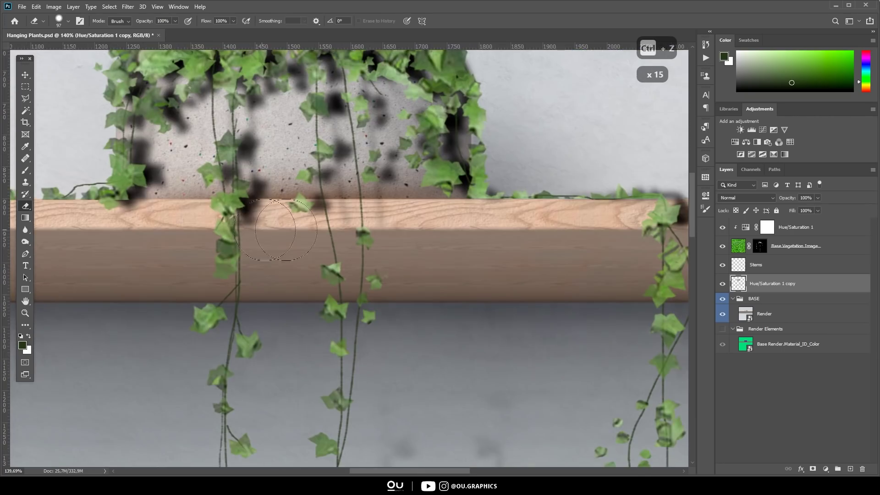
{"action": "scroll", "coordinate": [316, 222], "scroll_direction": "down", "scroll_amount": 1}
{"action": "scroll", "coordinate": [368, 202], "scroll_direction": "down", "scroll_amount": 4}
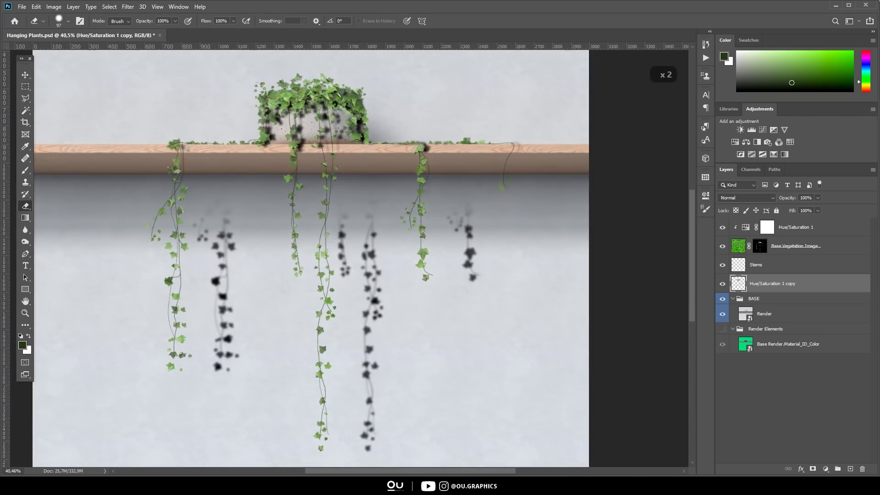
Colorize the shadow copy bluish with Hue/Saturation at Hue 231, Saturation 42 and Lightness +12
{"action": "key", "text": "i"}
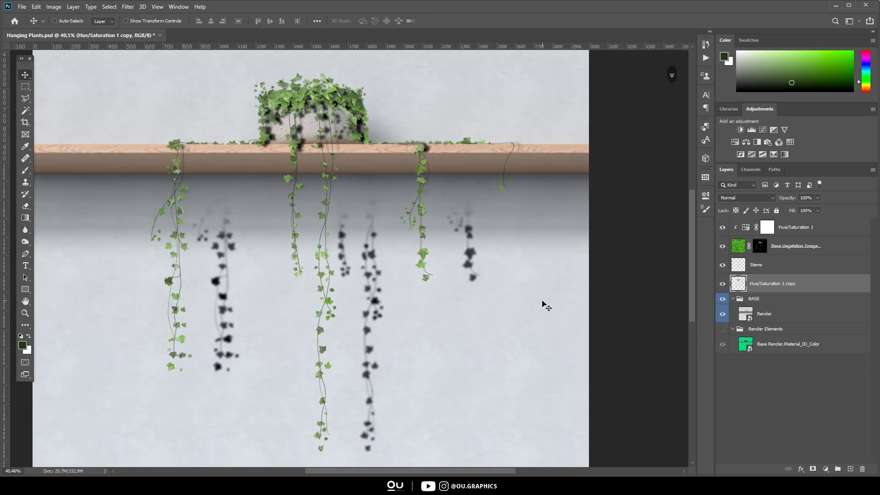
{"action": "key", "text": "ctrl+u"}
{"action": "left_click", "coordinate": [645, 344]}
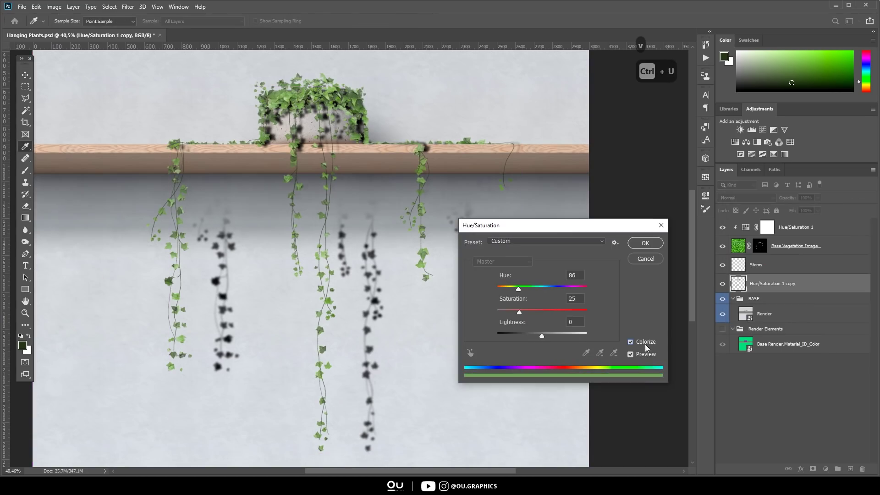
{"action": "mouse_move", "coordinate": [545, 336]}
{"action": "left_mouse_down"}
{"action": "mouse_move", "coordinate": [532, 312]}
{"action": "mouse_move", "coordinate": [553, 335]}
{"action": "mouse_move", "coordinate": [547, 339]}
{"action": "left_mouse_up"}
{"action": "left_click", "coordinate": [554, 289]}
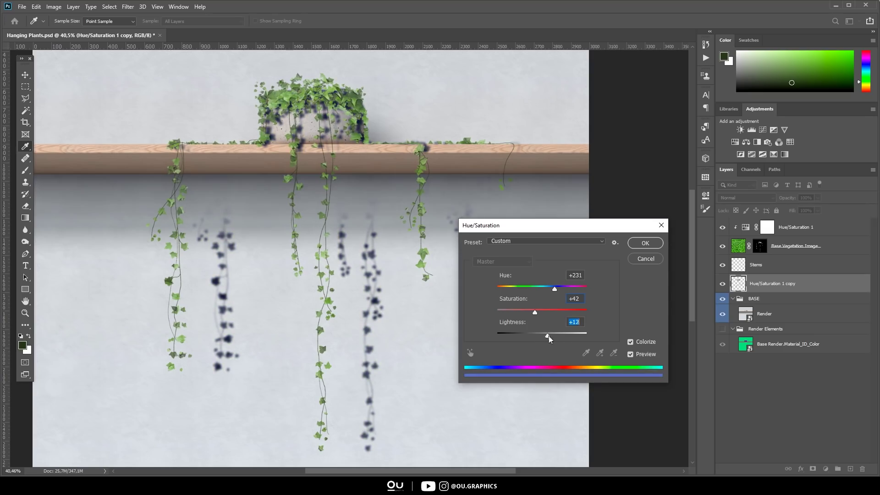
{"action": "left_click", "coordinate": [644, 242]}
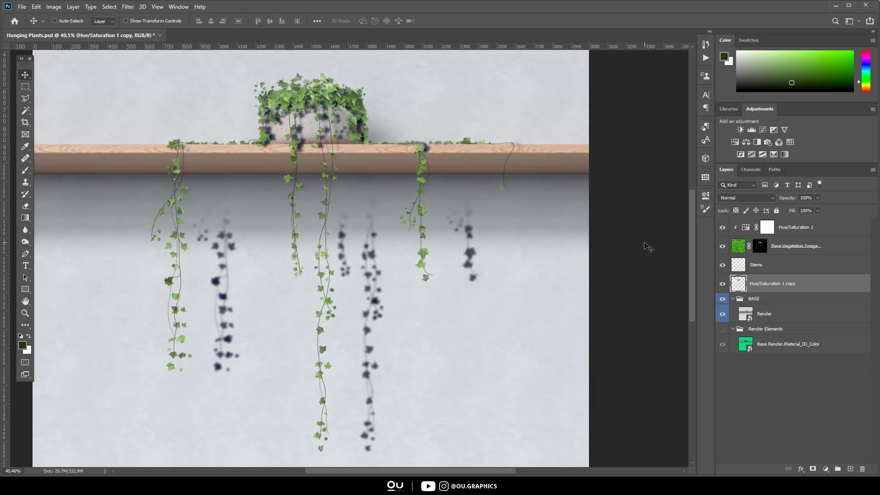
Lower the shadow copy's opacity to 34% and soften it with a 10-pixel Gaussian Blur
{"action": "left_click_drag", "start_coordinate": [819, 200], "coordinate": [790, 206]}
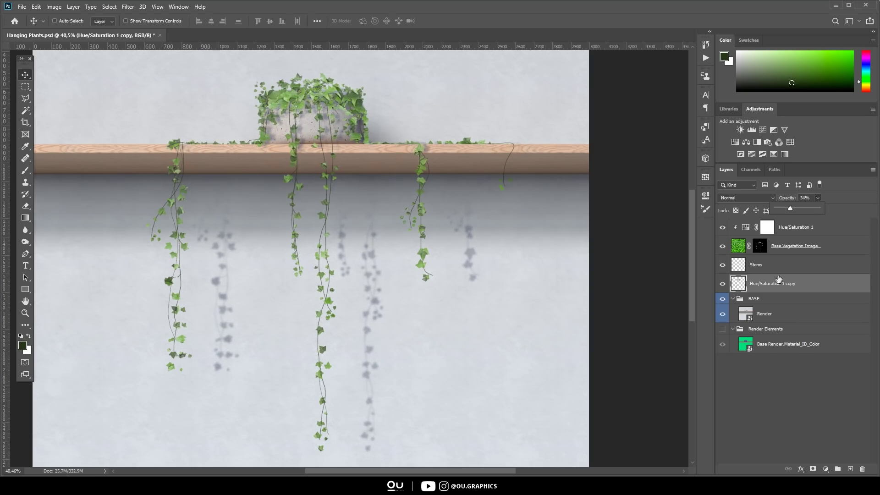
{"action": "key", "text": "ctrl+u"}
{"action": "left_click", "coordinate": [644, 254]}
{"action": "left_click", "coordinate": [140, 7]}
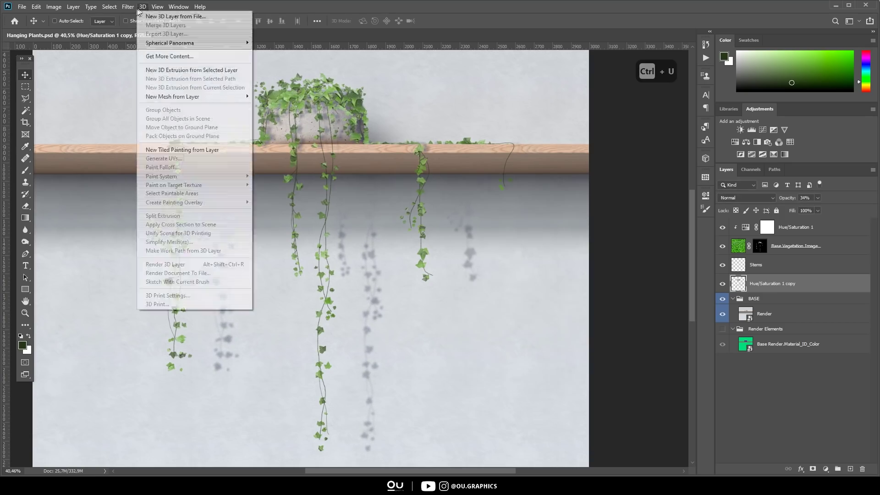
{"action": "left_click", "coordinate": [256, 145]}
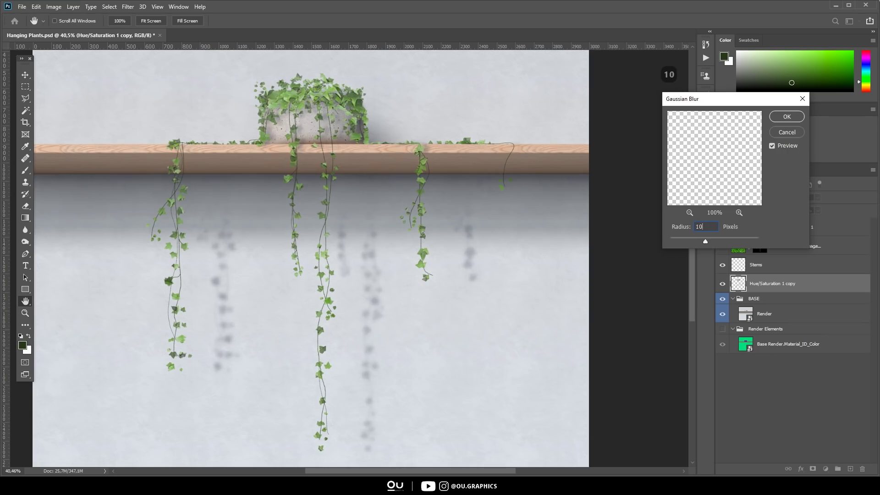
{"action": "key", "text": "Return"}
{"action": "key", "text": "v"}
{"action": "key", "text": "ctrl+0"}
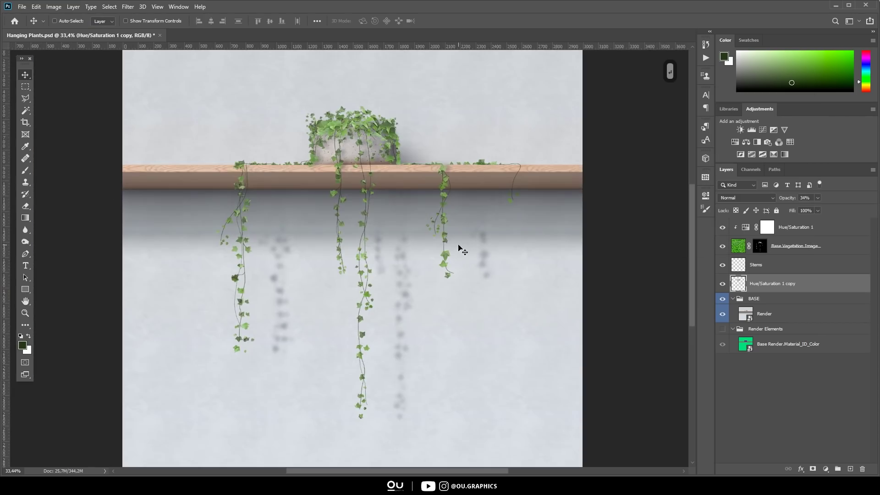
Rename the blurred shadow layer as Shadow 1
{"action": "scroll", "coordinate": [366, 128], "scroll_direction": "up", "scroll_amount": 5}
{"action": "scroll", "coordinate": [366, 128], "scroll_direction": "down", "scroll_amount": 2}
{"action": "left_click_drag", "start_coordinate": [590, 242], "coordinate": [549, 212]}
{"action": "double_click", "coordinate": [776, 283]}
{"action": "type", "text": "Shadow"}
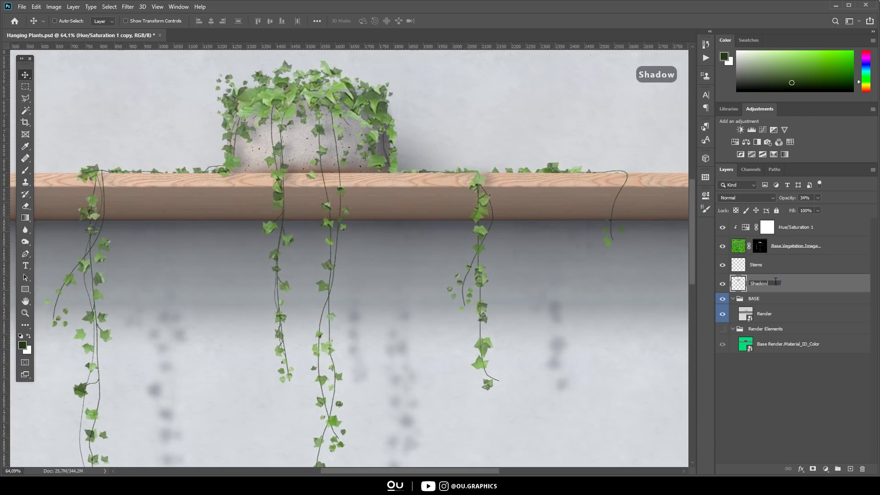
{"action": "key", "text": "Return"}
Add a new layer above Shadow 1 and name it Strong Shadow
{"action": "left_click", "coordinate": [850, 468]}
{"action": "double_click", "coordinate": [760, 283]}
{"action": "type", "text": "Strong Shadow"}
{"action": "key", "text": "Return"}
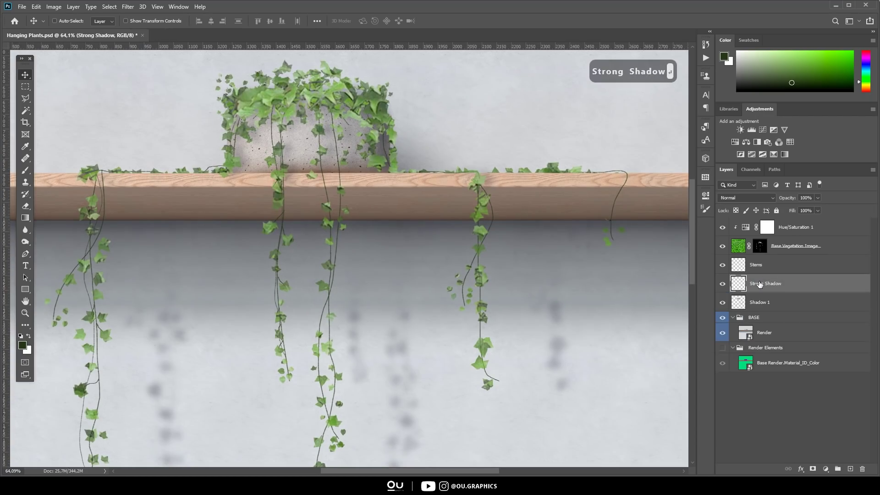
Paint black leaf-shaped shadows at 100% opacity beneath the foliage along the planter's rim and left side
{"action": "key", "text": "b"}
{"action": "scroll", "coordinate": [248, 84], "scroll_direction": "up", "scroll_amount": 4}
{"action": "key", "text": "d"}
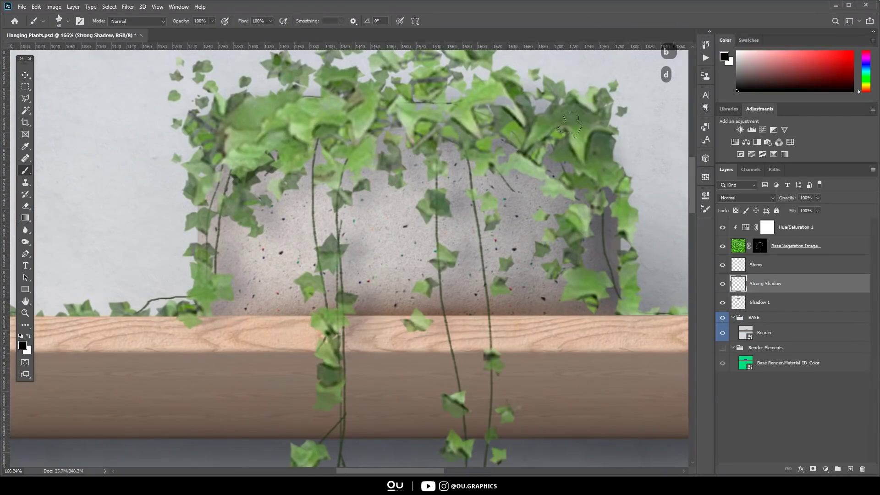
{"action": "left_click_drag", "start_coordinate": [221, 181], "coordinate": [298, 146]}
{"action": "mouse_move", "coordinate": [385, 135]}
{"action": "left_mouse_down"}
{"action": "mouse_move", "coordinate": [550, 156]}
{"action": "mouse_move", "coordinate": [208, 284]}
{"action": "left_mouse_up"}
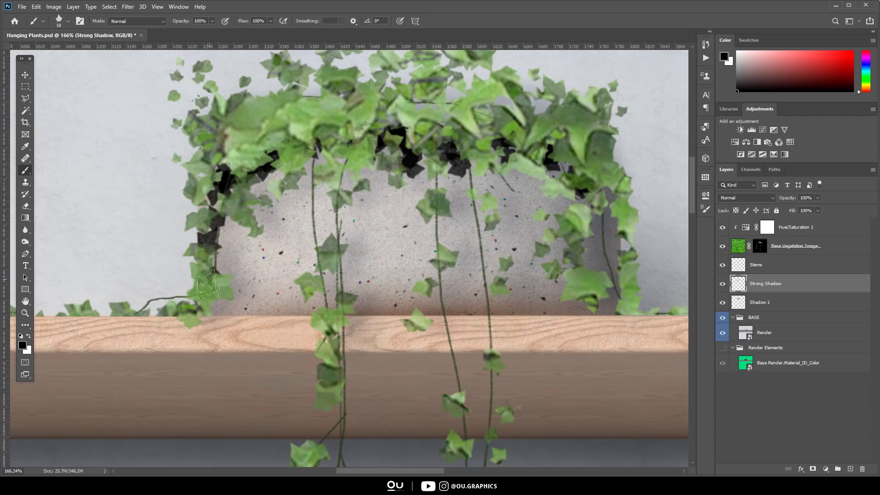
Paint black leaf shadows at 60% brush opacity on the planter's front beside the strands and rim foliage
{"action": "key", "text": "6"}
{"action": "left_click_drag", "start_coordinate": [356, 219], "coordinate": [355, 296]}
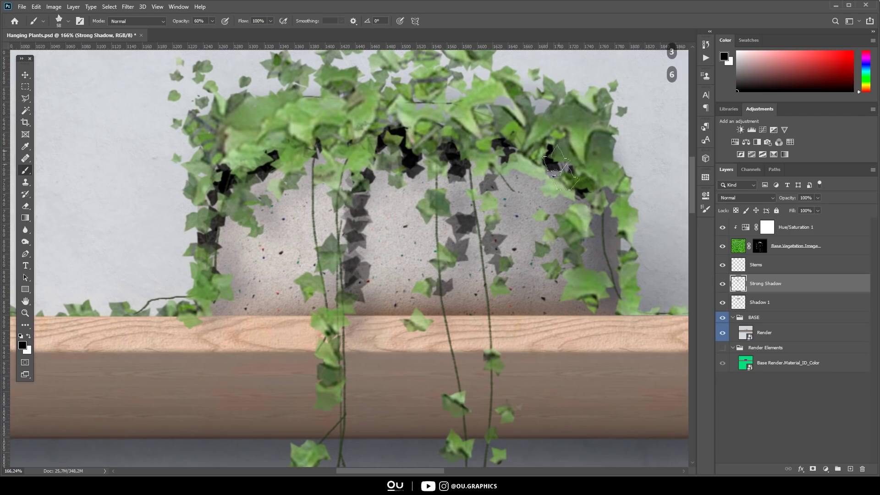
{"action": "left_click", "coordinate": [561, 171]}
{"action": "left_click_drag", "start_coordinate": [586, 211], "coordinate": [588, 252]}
{"action": "left_click", "coordinate": [381, 181]}
{"action": "left_click", "coordinate": [315, 169]}
{"action": "left_click_drag", "start_coordinate": [274, 207], "coordinate": [275, 236]}
Paint black leaf shadows at 60% brush opacity beneath the planter's right foliage and where the side strands cross the shelf edge
{"action": "scroll", "coordinate": [362, 178], "scroll_direction": "down", "scroll_amount": 5}
{"action": "mouse_move", "coordinate": [635, 264]}
{"action": "left_mouse_down"}
{"action": "mouse_move", "coordinate": [428, 240]}
{"action": "mouse_move", "coordinate": [218, 236]}
{"action": "left_mouse_up"}
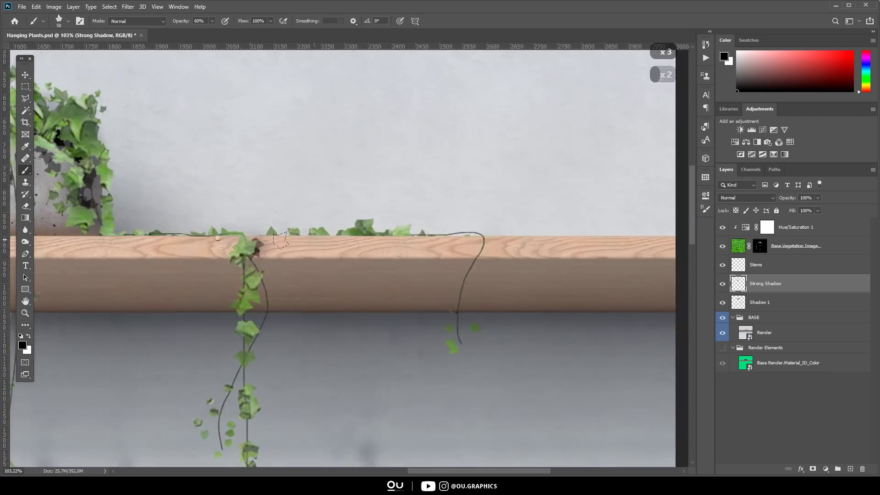
{"action": "scroll", "coordinate": [280, 239], "scroll_direction": "left", "scroll_amount": 18}
{"action": "key", "text": "ctrl+z"}
{"action": "key", "text": "ctrl+z"}
{"action": "key", "text": "ctrl+z"}
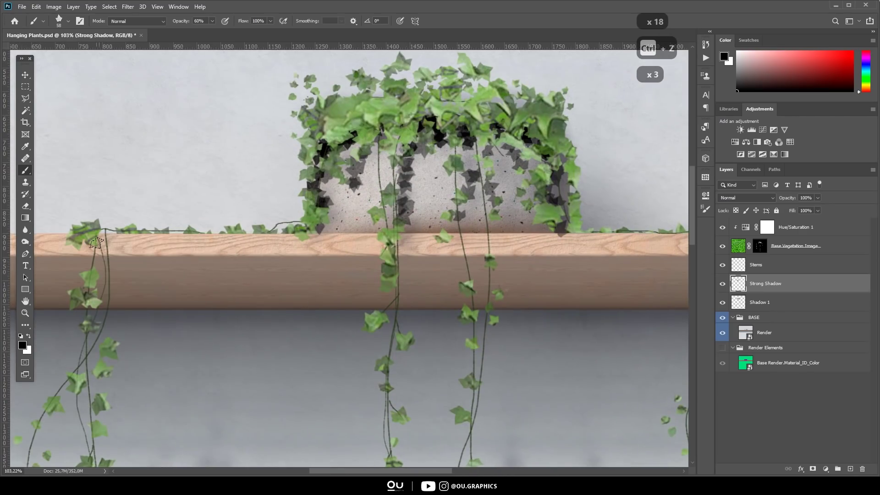
{"action": "scroll", "coordinate": [461, 243], "scroll_direction": "down", "scroll_amount": 2}
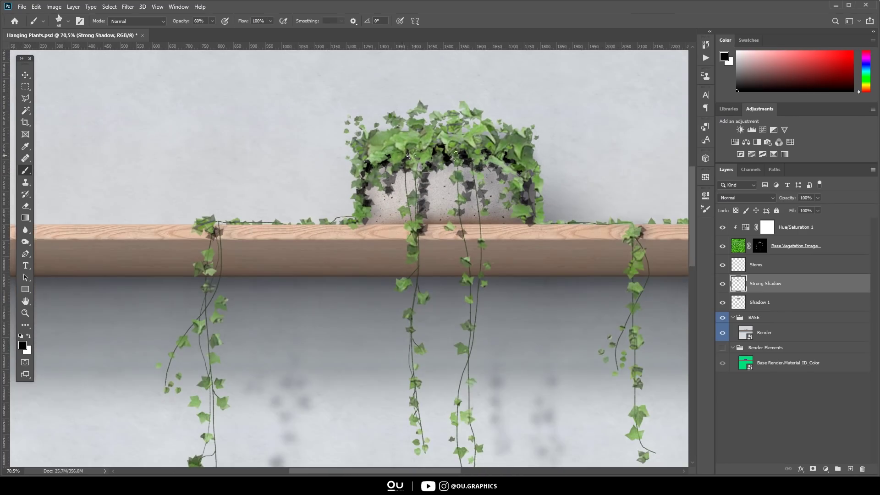
Soften the Strong Shadow layer with a Gaussian Blur
{"action": "left_click_drag", "start_coordinate": [533, 160], "coordinate": [419, 193]}
{"action": "left_click", "coordinate": [127, 7]}
{"action": "mouse_move", "coordinate": [146, 110]}
{"action": "left_click", "coordinate": [264, 138]}
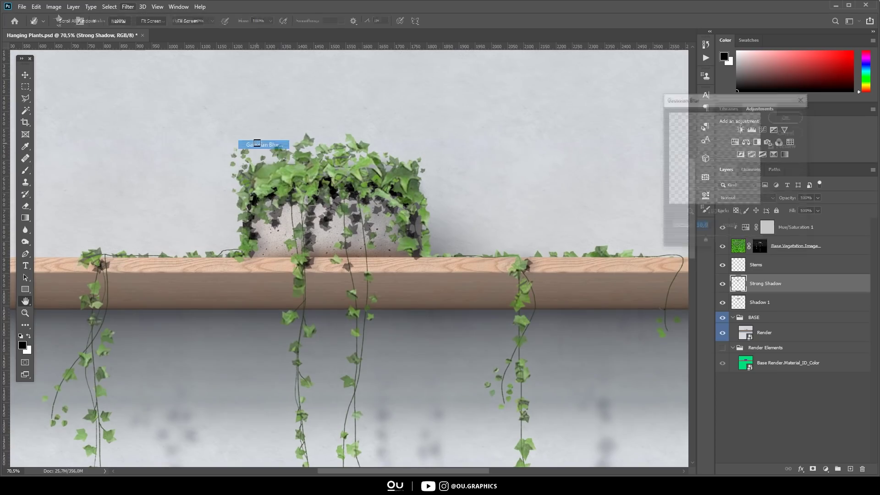
{"action": "left_click", "coordinate": [786, 117]}
Colorize the Strong Shadow layer with Hue/Saturation and lower its layer opacity to 42%
{"action": "key", "text": "ctrl+u"}
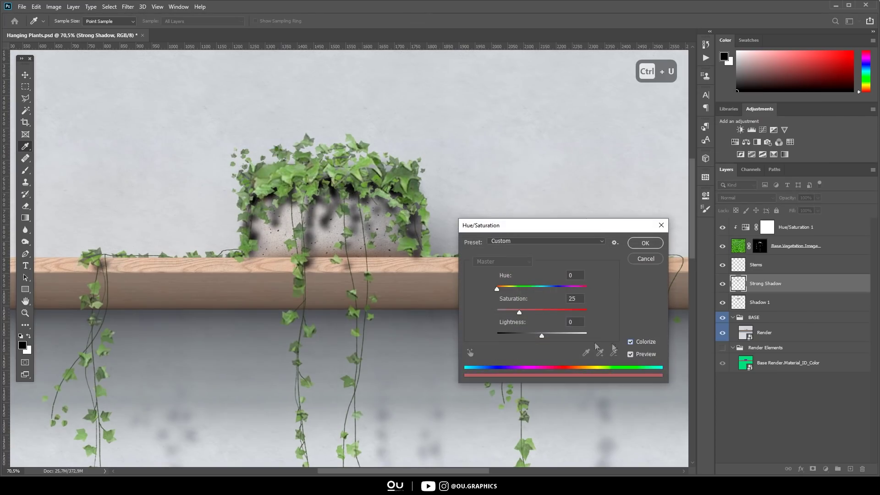
{"action": "key", "text": "Return"}
{"action": "key", "text": "v"}
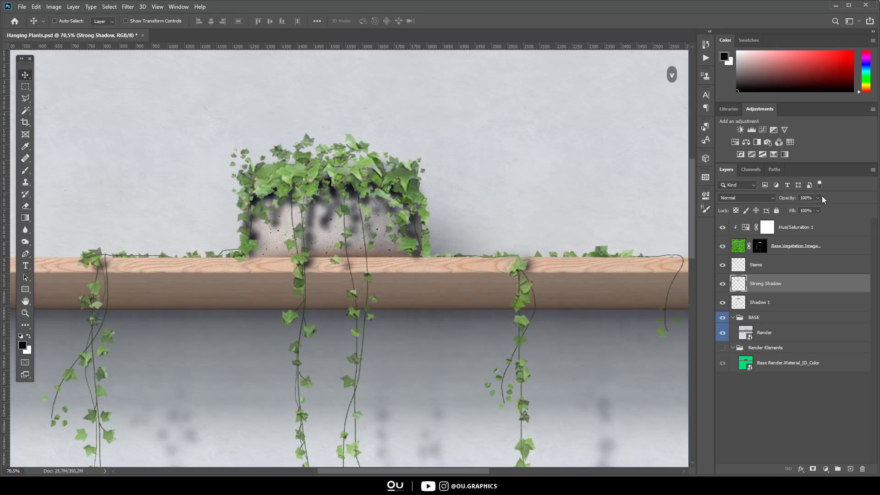
{"action": "key", "text": "4"}
{"action": "key", "text": "2"}
{"action": "key", "text": "ctrl+minus"}
{"action": "key", "text": "ctrl+minus"}
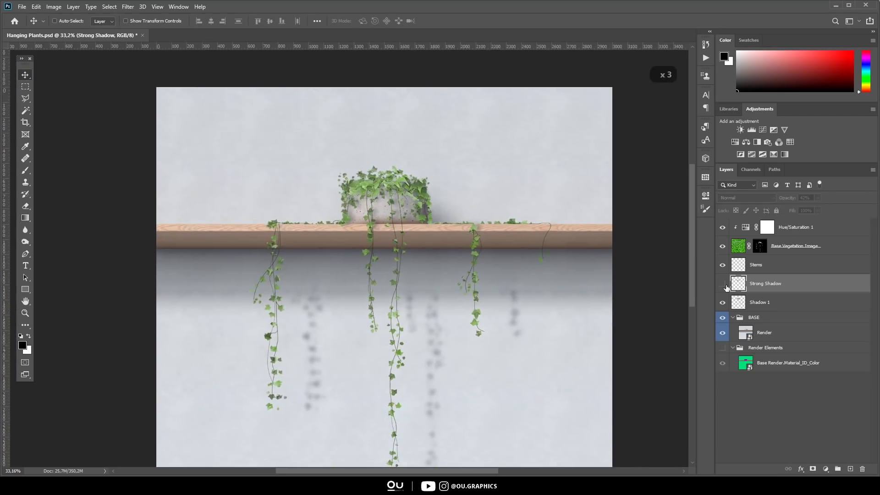
Clip a Brightness/Contrast adjustment above Hue/Saturation 1 with brightness -89 and contrast -4, and invert its mask
{"action": "left_click", "coordinate": [772, 231]}
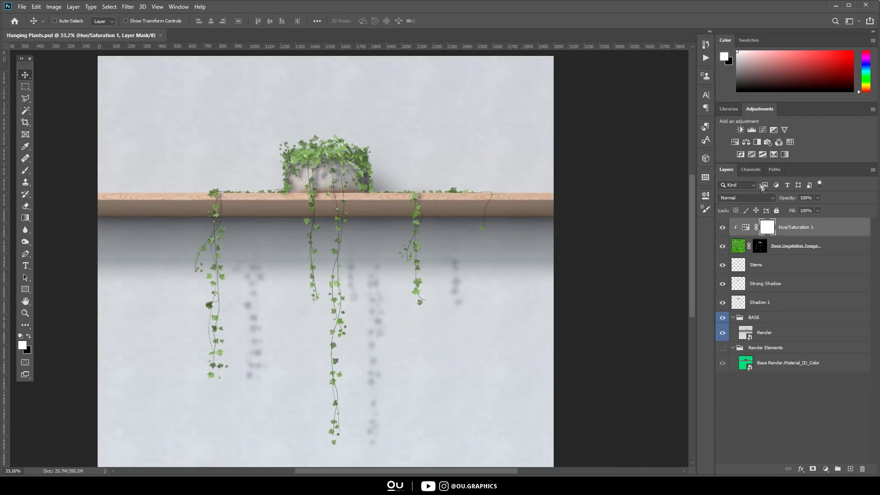
{"action": "left_click", "coordinate": [742, 130]}
{"action": "key", "text": "ctrl+alt+g"}
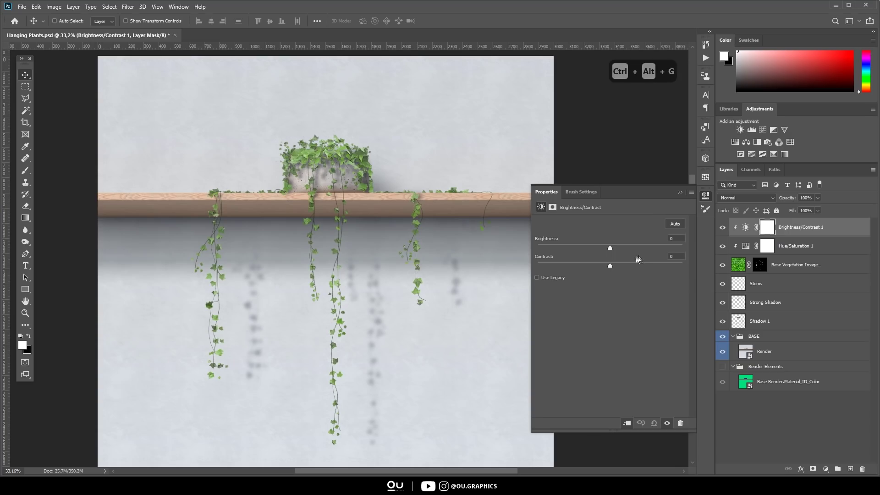
{"action": "mouse_move", "coordinate": [600, 249]}
{"action": "left_mouse_down"}
{"action": "mouse_move", "coordinate": [567, 248]}
{"action": "mouse_move", "coordinate": [604, 265]}
{"action": "left_mouse_up"}
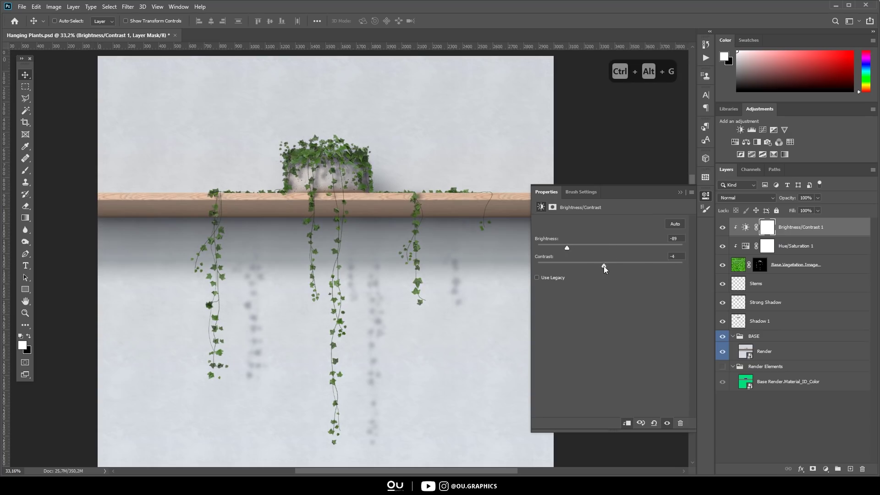
{"action": "left_click", "coordinate": [680, 193]}
{"action": "key", "text": "ctrl+i"}
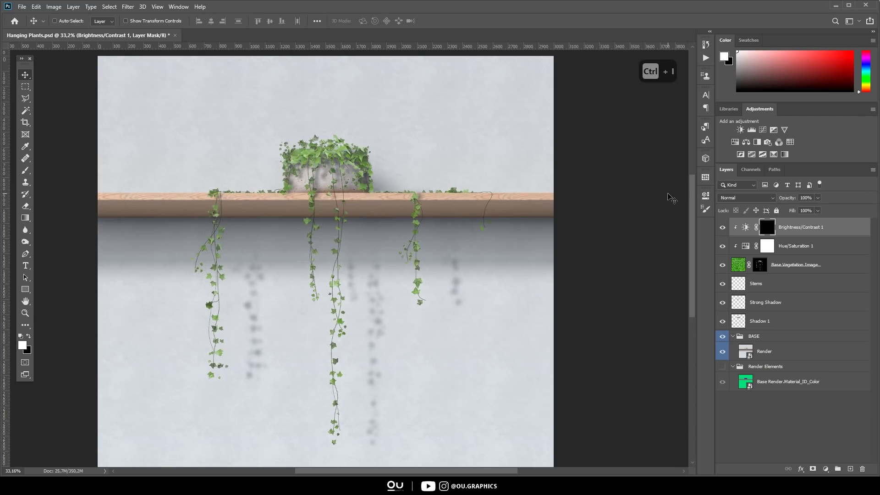
Paint white on the Brightness/Contrast 1 mask with a vegetation brush at 30% opacity to darken the shaded parts of the planter's foliage
{"action": "scroll", "coordinate": [339, 148], "scroll_direction": "up", "scroll_amount": 6}
{"action": "key", "text": "b"}
{"action": "right_click", "coordinate": [370, 160]}
{"action": "mouse_move", "coordinate": [339, 149]}
{"action": "left_mouse_down"}
{"action": "mouse_move", "coordinate": [356, 166]}
{"action": "mouse_move", "coordinate": [312, 237]}
{"action": "mouse_move", "coordinate": [449, 168]}
{"action": "mouse_move", "coordinate": [483, 245]}
{"action": "mouse_move", "coordinate": [444, 166]}
{"action": "left_mouse_up"}
{"action": "double_click", "coordinate": [385, 222]}
{"action": "left_click", "coordinate": [493, 168]}
{"action": "key", "text": "3"}
{"action": "scroll", "coordinate": [461, 172], "scroll_direction": "down", "scroll_amount": 4}
{"action": "key", "text": "0"}
{"action": "left_click", "coordinate": [405, 128]}
{"action": "scroll", "coordinate": [437, 145], "scroll_direction": "down", "scroll_amount": 4}
{"action": "scroll", "coordinate": [527, 183], "scroll_direction": "up", "scroll_amount": 8}
{"action": "mouse_move", "coordinate": [540, 214]}
{"action": "left_mouse_down"}
{"action": "mouse_move", "coordinate": [546, 218]}
{"action": "mouse_move", "coordinate": [507, 219]}
{"action": "left_mouse_up"}
{"action": "scroll", "coordinate": [511, 170], "scroll_direction": "down", "scroll_amount": 3}
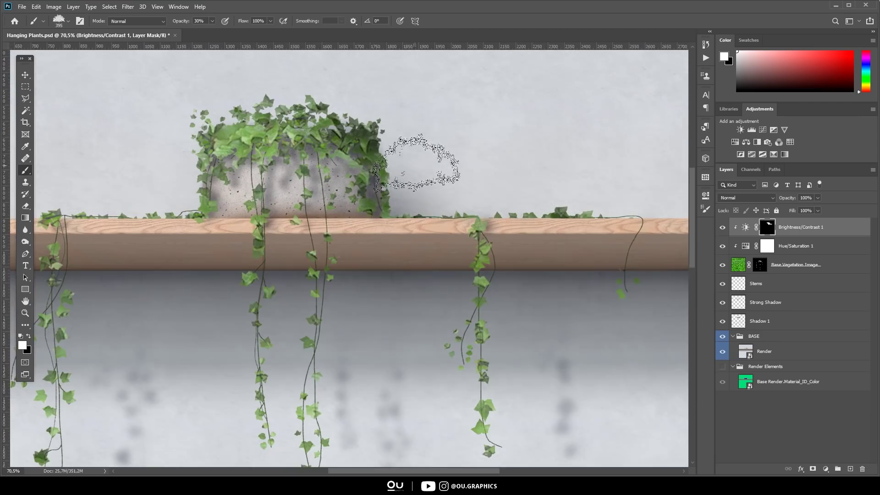
{"action": "left_click_drag", "start_coordinate": [254, 207], "coordinate": [330, 229]}
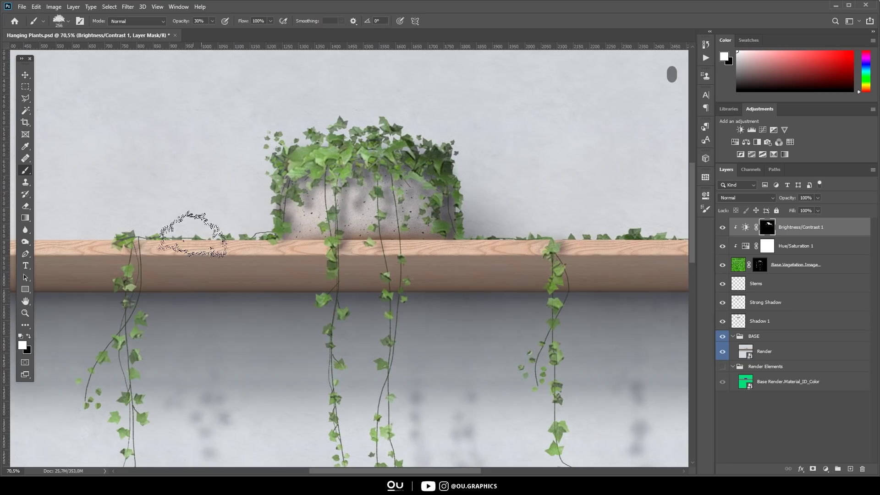
{"action": "scroll", "coordinate": [192, 234], "scroll_direction": "down", "scroll_amount": 9}
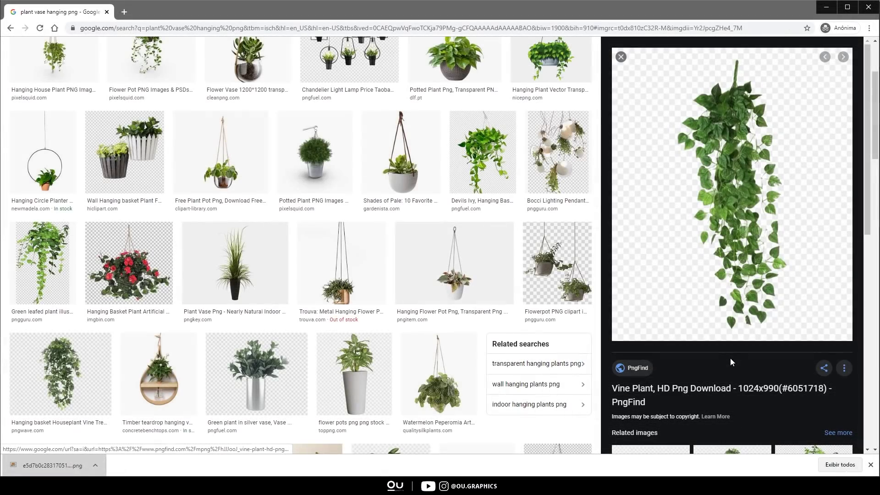
Copy the PngFind vine image from the browser and paste it over the hanging pot render in Photoshop
{"action": "right_click", "coordinate": [685, 268]}
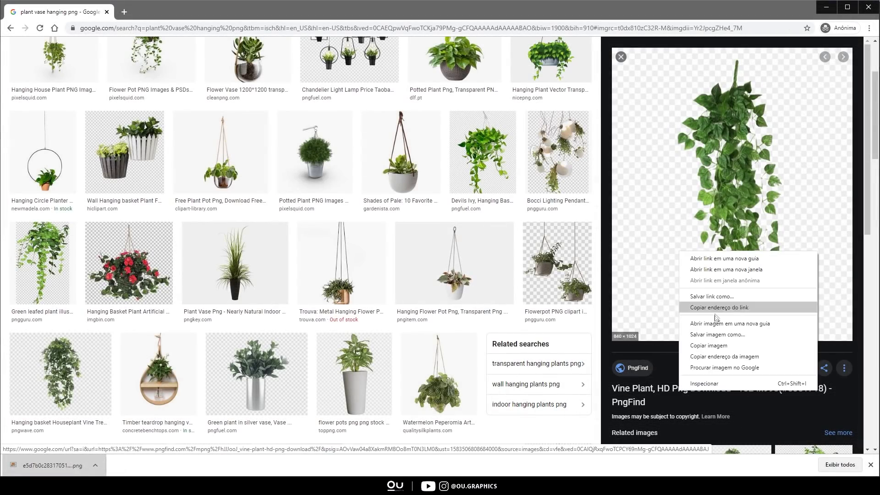
{"action": "left_click", "coordinate": [708, 347]}
{"action": "scroll", "coordinate": [678, 278], "scroll_direction": "down", "scroll_amount": 2}
{"action": "scroll", "coordinate": [679, 279], "scroll_direction": "down", "scroll_amount": 4}
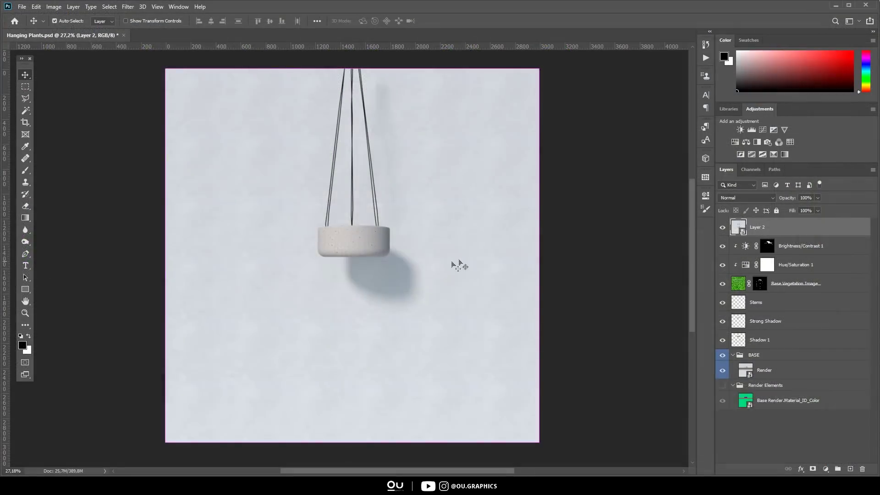
{"action": "key", "text": "ctrl+v"}
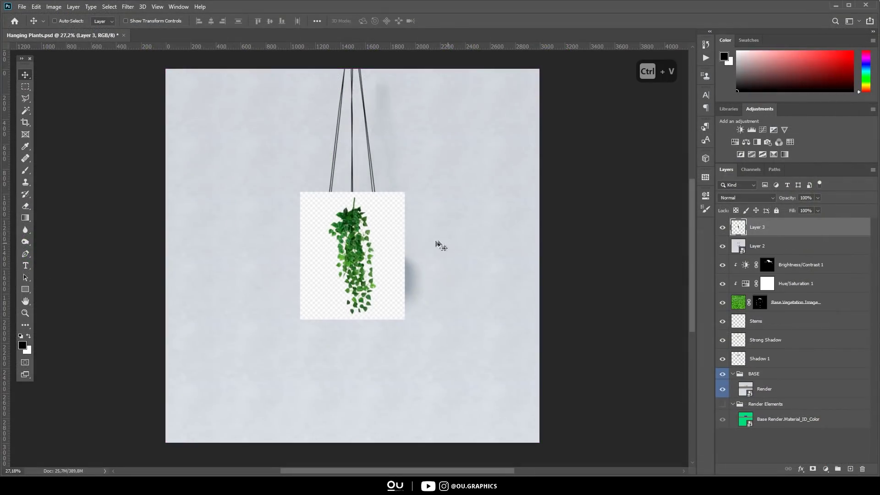
Select the pasted vine image's background with the Magic Wand, delete it, and clear the selection
{"action": "key", "text": "w"}
{"action": "left_click", "coordinate": [391, 232]}
{"action": "key", "text": "ctrl+d"}
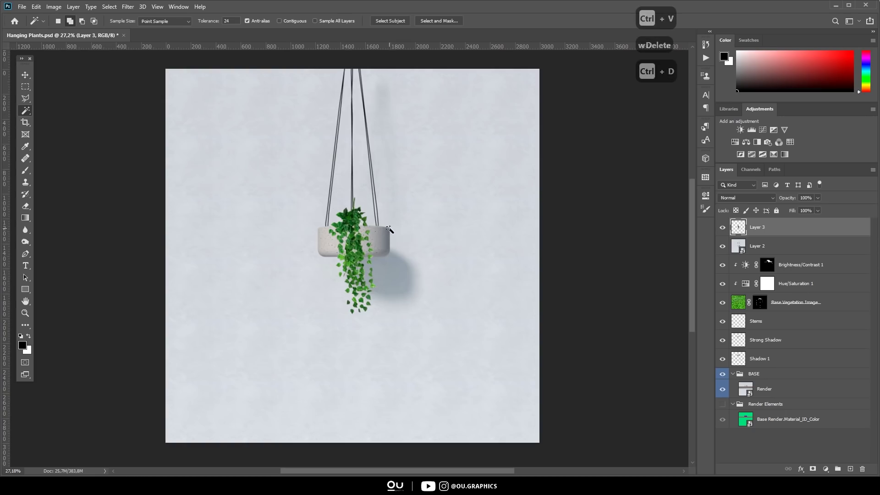
Enlarge the vine with Free Transform and position it over the hanging pot
{"action": "key", "text": "ctrl+t"}
{"action": "left_click_drag", "start_coordinate": [376, 197], "coordinate": [483, 169]}
{"action": "key", "text": "Return"}
{"action": "left_click_drag", "start_coordinate": [365, 215], "coordinate": [368, 238]}
Erase the vine's main stem sticking up above the foliage
{"action": "scroll", "coordinate": [352, 205], "scroll_direction": "up", "scroll_amount": 5}
{"action": "key", "text": "e"}
{"action": "mouse_move", "coordinate": [371, 109]}
{"action": "left_mouse_down"}
{"action": "mouse_move", "coordinate": [360, 116]}
{"action": "mouse_move", "coordinate": [378, 69]}
{"action": "left_mouse_up"}
{"action": "scroll", "coordinate": [406, 155], "scroll_direction": "down", "scroll_amount": 5}
{"action": "key", "text": "v"}
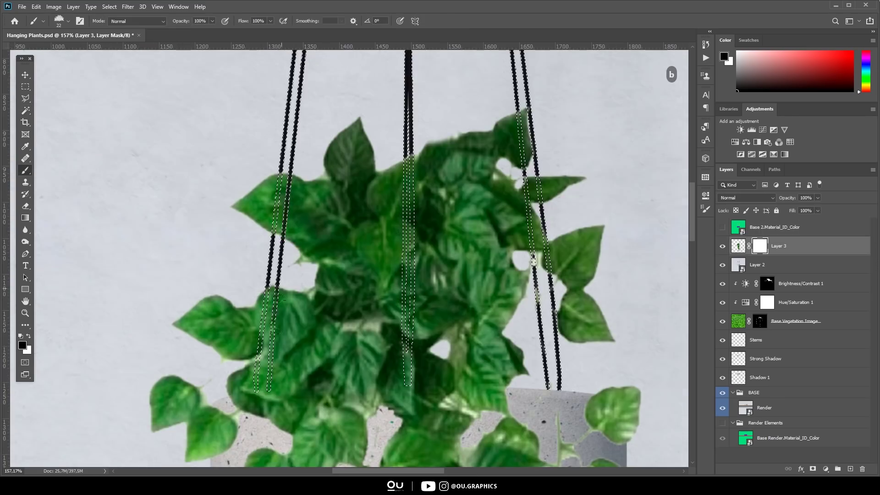
Paint black on Layer 3's mask inside the rope selection so the pot's ropes pass in front of the foliage
{"action": "left_click_drag", "start_coordinate": [408, 110], "coordinate": [406, 385]}
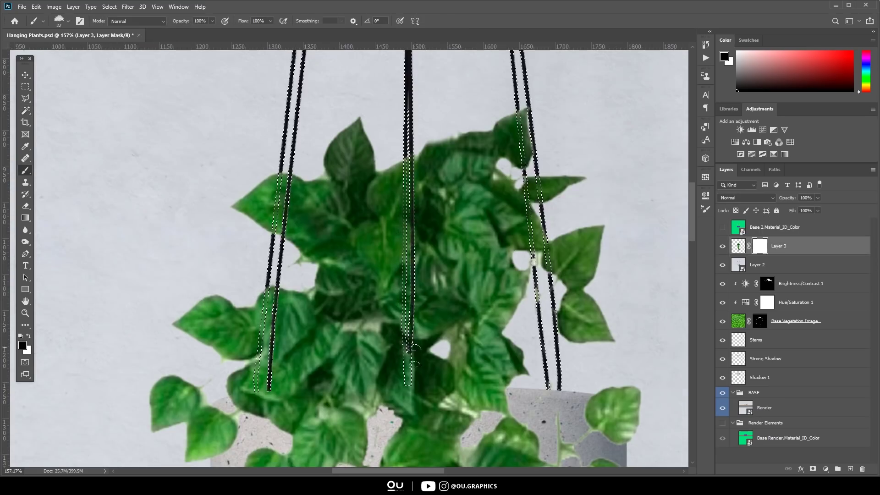
{"action": "scroll", "coordinate": [393, 275], "scroll_direction": "up", "scroll_amount": 3}
{"action": "left_click_drag", "start_coordinate": [400, 50], "coordinate": [392, 384]}
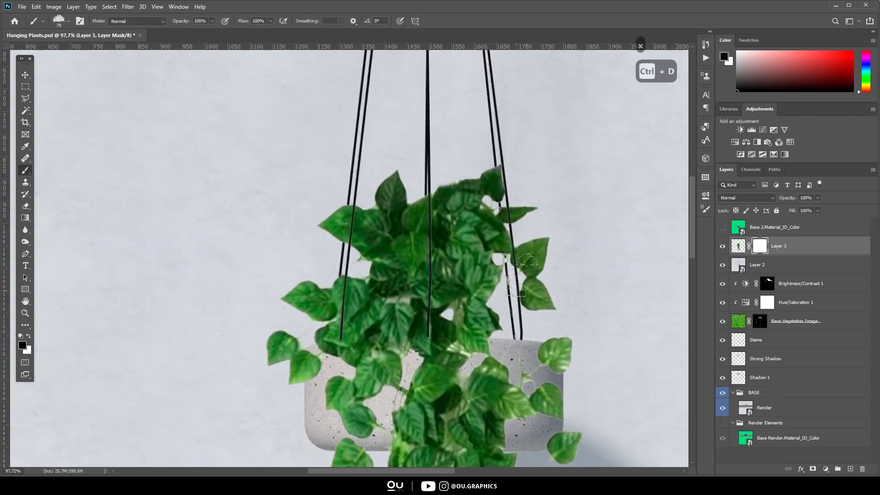
{"action": "scroll", "coordinate": [495, 250], "scroll_direction": "up", "scroll_amount": 3}
{"action": "scroll", "coordinate": [472, 177], "scroll_direction": "down", "scroll_amount": 4}
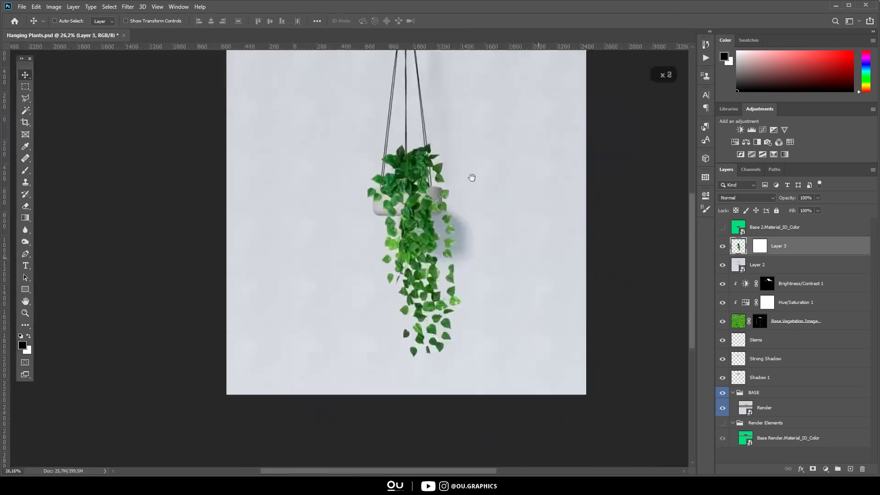
{"action": "scroll", "coordinate": [412, 233], "scroll_direction": "up", "scroll_amount": 8}
{"action": "scroll", "coordinate": [412, 233], "scroll_direction": "up", "scroll_amount": 2}
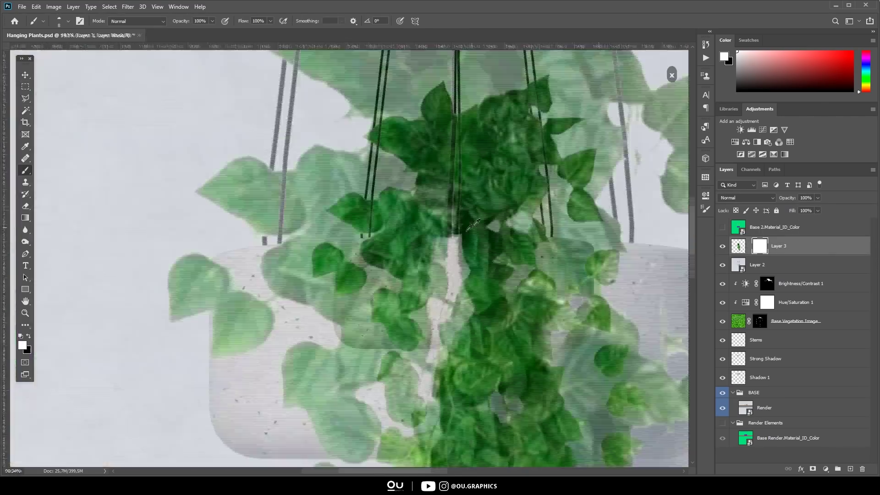
{"action": "key", "text": "x"}
{"action": "key", "text": "v"}
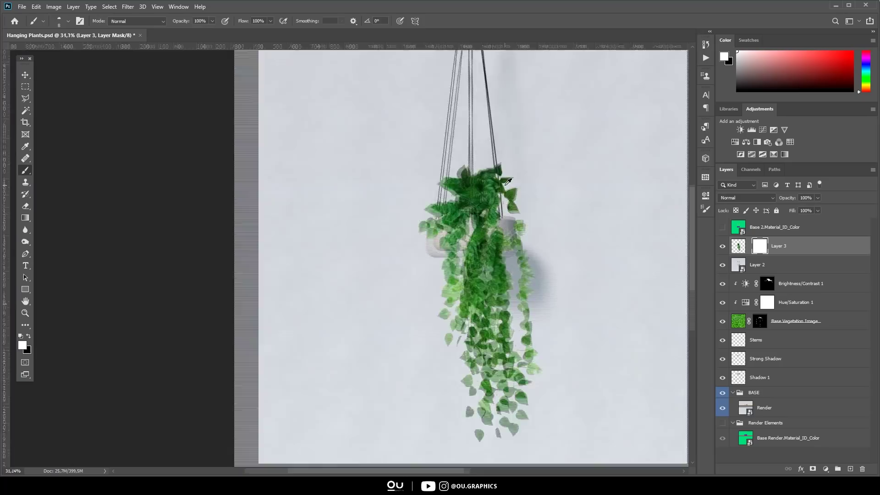
{"action": "scroll", "coordinate": [436, 188], "scroll_direction": "down", "scroll_amount": 1}
{"action": "scroll", "coordinate": [435, 188], "scroll_direction": "up", "scroll_amount": 1}
Duplicate Layer 3 beneath the original and delete the duplicate's layer mask
{"action": "left_click_drag", "start_coordinate": [781, 252], "coordinate": [780, 255]}
{"action": "right_click", "coordinate": [763, 264]}
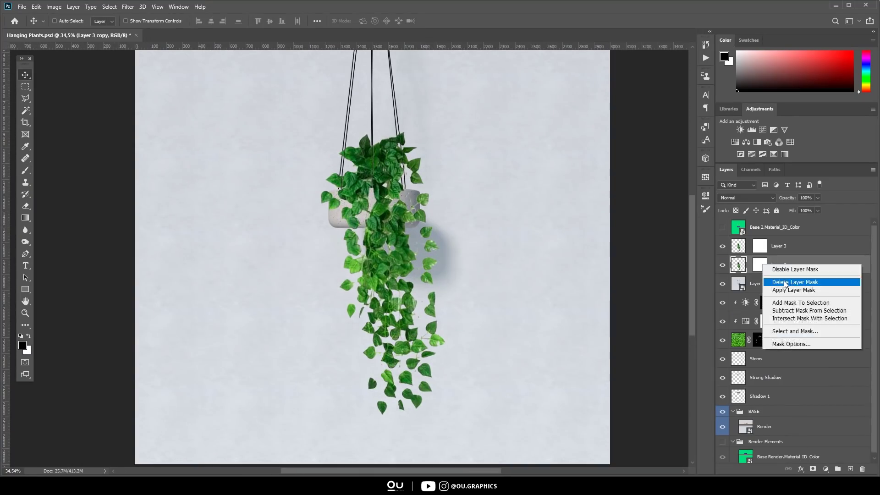
{"action": "left_click", "coordinate": [781, 282]}
Turn Layer 3 copy into a flat dark blue silhouette with Hue/Saturation and move it beside the plant
{"action": "key", "text": "ctrl+u"}
{"action": "left_click_drag", "start_coordinate": [542, 335], "coordinate": [497, 335]}
{"action": "left_click", "coordinate": [645, 243]}
{"action": "left_click_drag", "start_coordinate": [390, 238], "coordinate": [514, 233]}
{"action": "key", "text": "ctrl+u"}
{"action": "left_click", "coordinate": [551, 288]}
{"action": "left_click", "coordinate": [646, 243]}
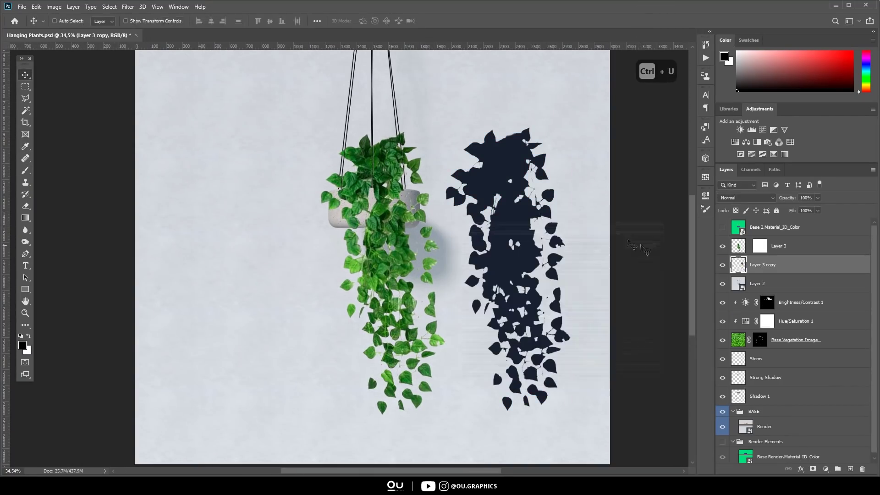
Apply a Gaussian Blur with a radius of 10 to the plant silhouette
{"action": "left_click", "coordinate": [128, 7]}
{"action": "left_click", "coordinate": [264, 155]}
{"action": "type", "text": "10"}
{"action": "key", "text": "Return"}
Move the blurred silhouette partly behind the plant, down and to its right, and undo the trial erasing stroke
{"action": "left_click_drag", "start_coordinate": [513, 238], "coordinate": [431, 266]}
{"action": "scroll", "coordinate": [481, 229], "scroll_direction": "up", "scroll_amount": 1}
{"action": "key", "text": "e"}
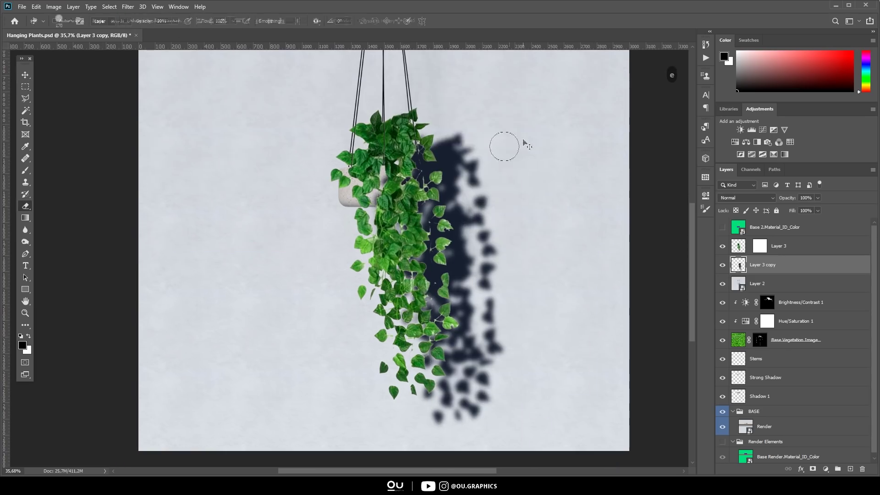
{"action": "left_click_drag", "start_coordinate": [492, 176], "coordinate": [523, 176]}
{"action": "key", "text": "ctrl+z"}
Lower the plant shadow's layer opacity to 10% and erase along its upper part with the soft eraser
{"action": "left_click", "coordinate": [817, 198]}
{"action": "left_click_drag", "start_coordinate": [817, 209], "coordinate": [785, 209]}
{"action": "left_click_drag", "start_coordinate": [462, 134], "coordinate": [480, 216]}
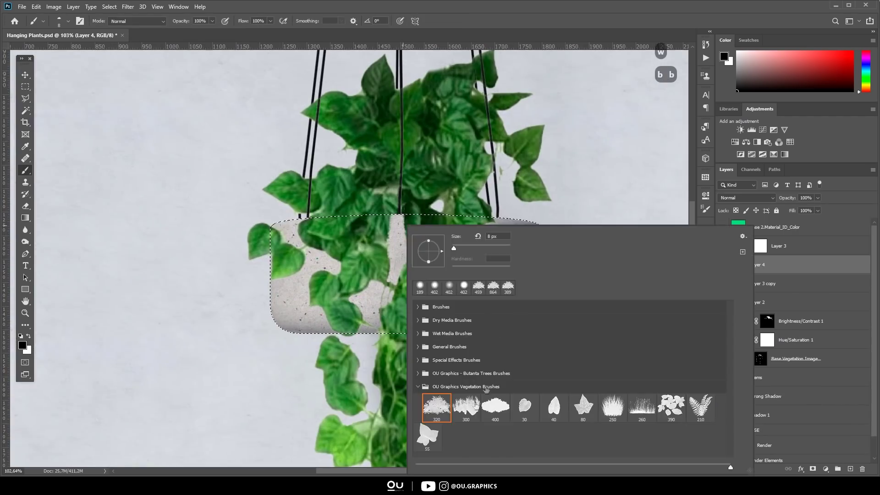
Paint black leaf shadows at 30% brush opacity inside the pot selection on Layer 4 and deselect
{"action": "key", "text": "Return"}
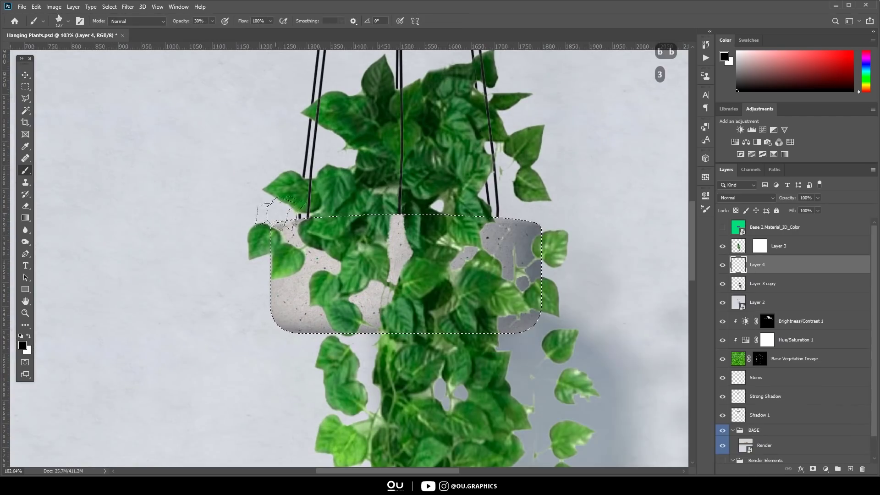
{"action": "mouse_move", "coordinate": [500, 225]}
{"action": "left_mouse_down"}
{"action": "mouse_move", "coordinate": [527, 275]}
{"action": "mouse_move", "coordinate": [374, 300]}
{"action": "mouse_move", "coordinate": [399, 262]}
{"action": "mouse_move", "coordinate": [504, 257]}
{"action": "left_mouse_up"}
{"action": "key", "text": "ctrl+d"}
Undo the stray erasing on Layer 3 copy and reapply the last blur filter to Layer 4
{"action": "key", "text": "e"}
{"action": "key", "text": "ctrl+z"}
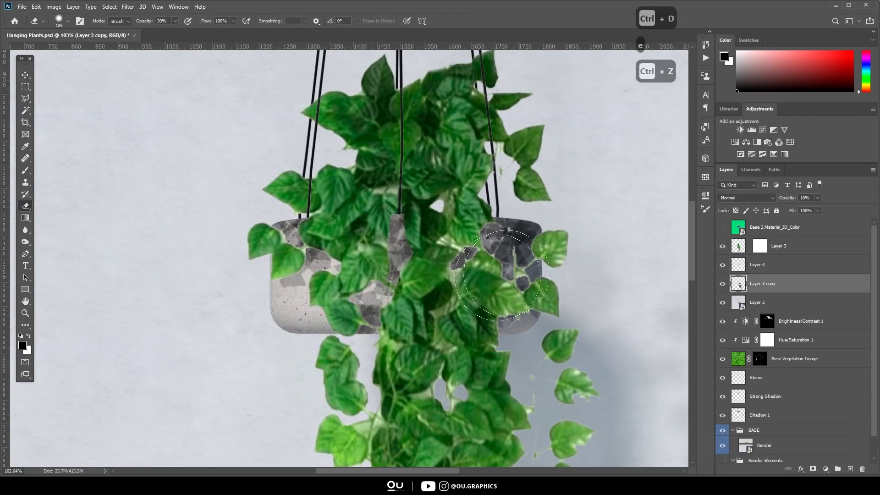
{"action": "key", "text": "ctrl+alt+z"}
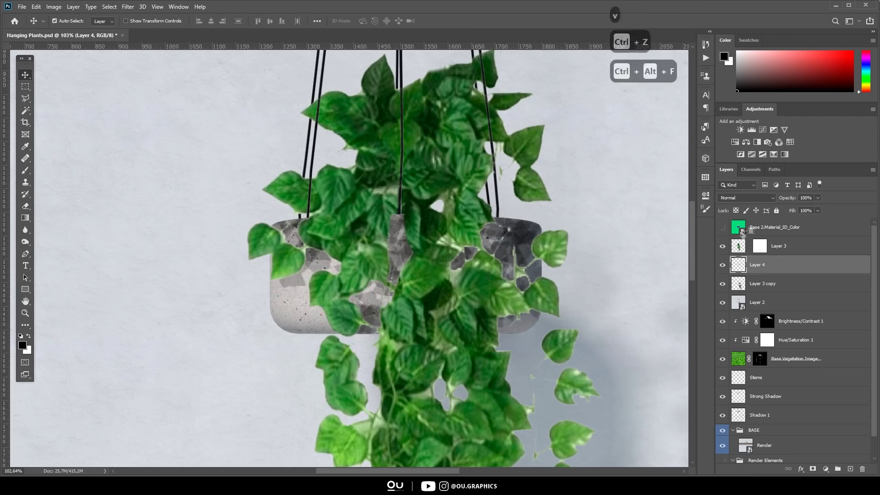
Use the Base 2.Material_ID_Color layer to select outside the pot and delete Layer 4's shadow spill there
{"action": "left_click", "coordinate": [750, 228]}
{"action": "key", "text": "w"}
{"action": "left_click", "coordinate": [751, 247]}
{"action": "left_click", "coordinate": [751, 268]}
{"action": "key", "text": "Delete"}
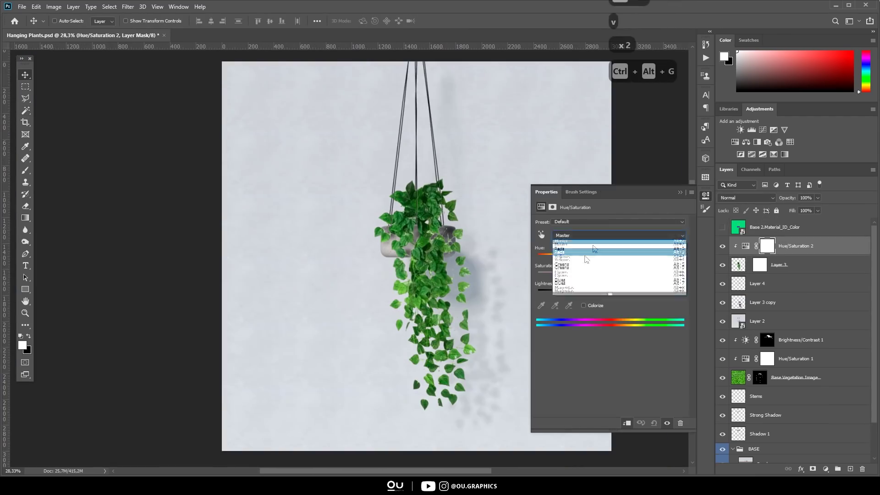
Reduce the saturation of one colour range in the clipped Hue/Saturation 2 adjustment to mute the hanging plant's green
{"action": "left_click", "coordinate": [572, 259]}
{"action": "left_click_drag", "start_coordinate": [609, 273], "coordinate": [577, 277]}
{"action": "left_click", "coordinate": [678, 192]}
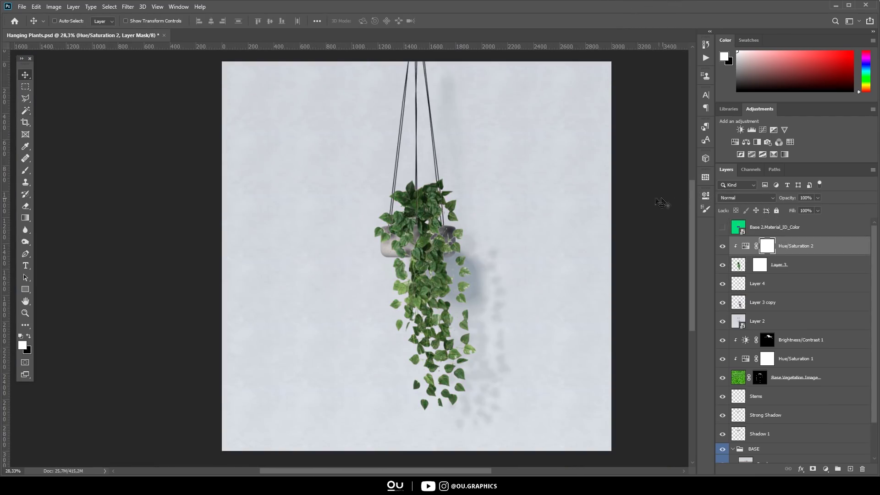
{"action": "scroll", "coordinate": [503, 298], "scroll_direction": "up", "scroll_amount": 5}
{"action": "scroll", "coordinate": [481, 291], "scroll_direction": "down", "scroll_amount": 4}
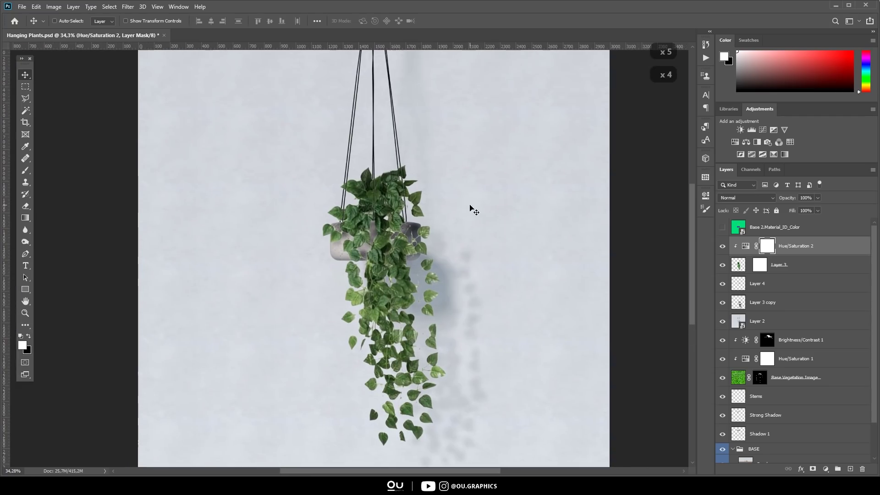
Clip a Brightness/Contrast adjustment above Hue/Saturation 2, lower its brightness, and invert its mask
{"action": "left_click", "coordinate": [739, 130]}
{"action": "key", "text": "ctrl+alt+g"}
{"action": "left_click_drag", "start_coordinate": [610, 249], "coordinate": [568, 248]}
{"action": "left_click", "coordinate": [679, 193]}
{"action": "key", "text": "ctrl+i"}
Paint the Brightness/Contrast 2 mask with the vegetation brush at 30% opacity to shade the hanging plant's darker side
{"action": "key", "text": "b"}
{"action": "right_click", "coordinate": [453, 224]}
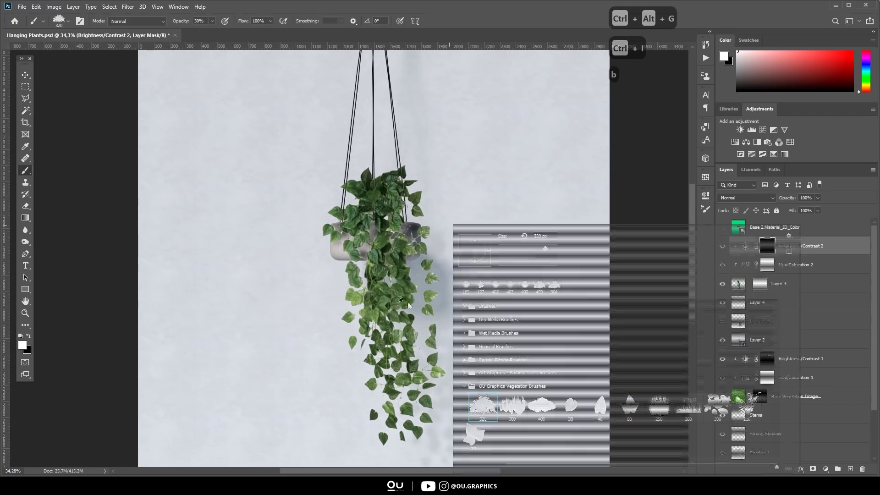
{"action": "mouse_move", "coordinate": [390, 143]}
{"action": "left_mouse_down"}
{"action": "mouse_move", "coordinate": [435, 203]}
{"action": "mouse_move", "coordinate": [468, 381]}
{"action": "left_mouse_up"}
{"action": "scroll", "coordinate": [451, 204], "scroll_direction": "down", "scroll_amount": 5}
{"action": "key", "text": "v"}
{"action": "scroll", "coordinate": [431, 195], "scroll_direction": "up", "scroll_amount": 5}
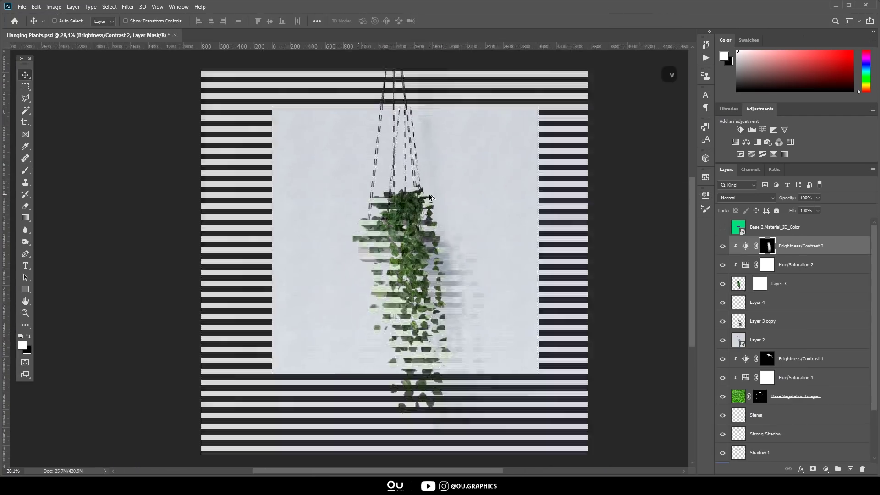
{"action": "key", "text": "b"}
{"action": "key", "text": "x"}
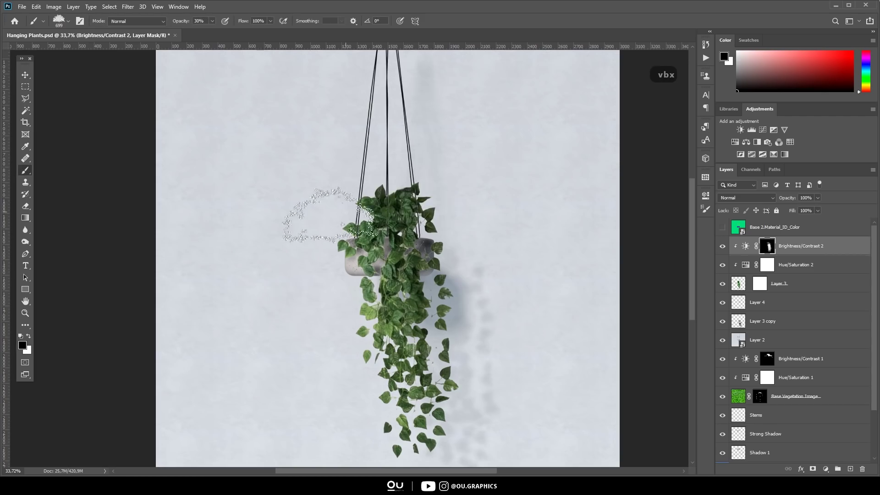